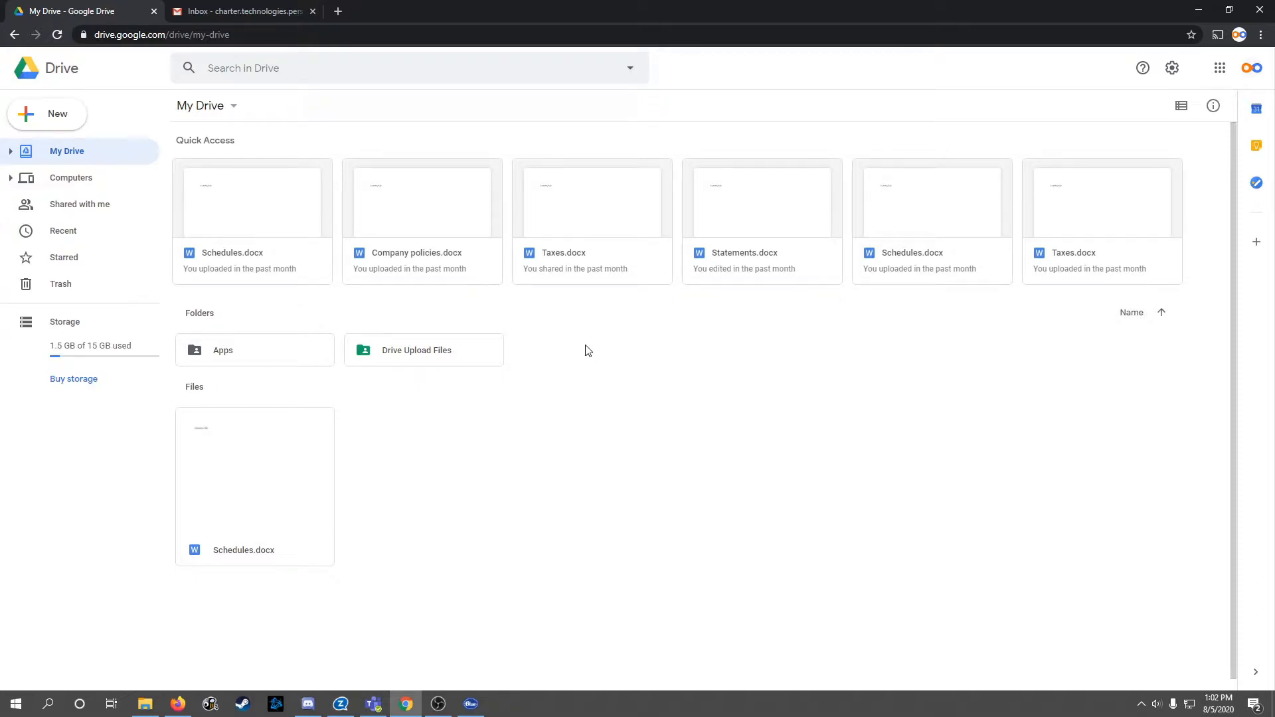
Step: Open sharing for Taxes.docx and add the recipient's e-mail address as an invitee
{"action": "right_click", "coordinate": [594, 209]}
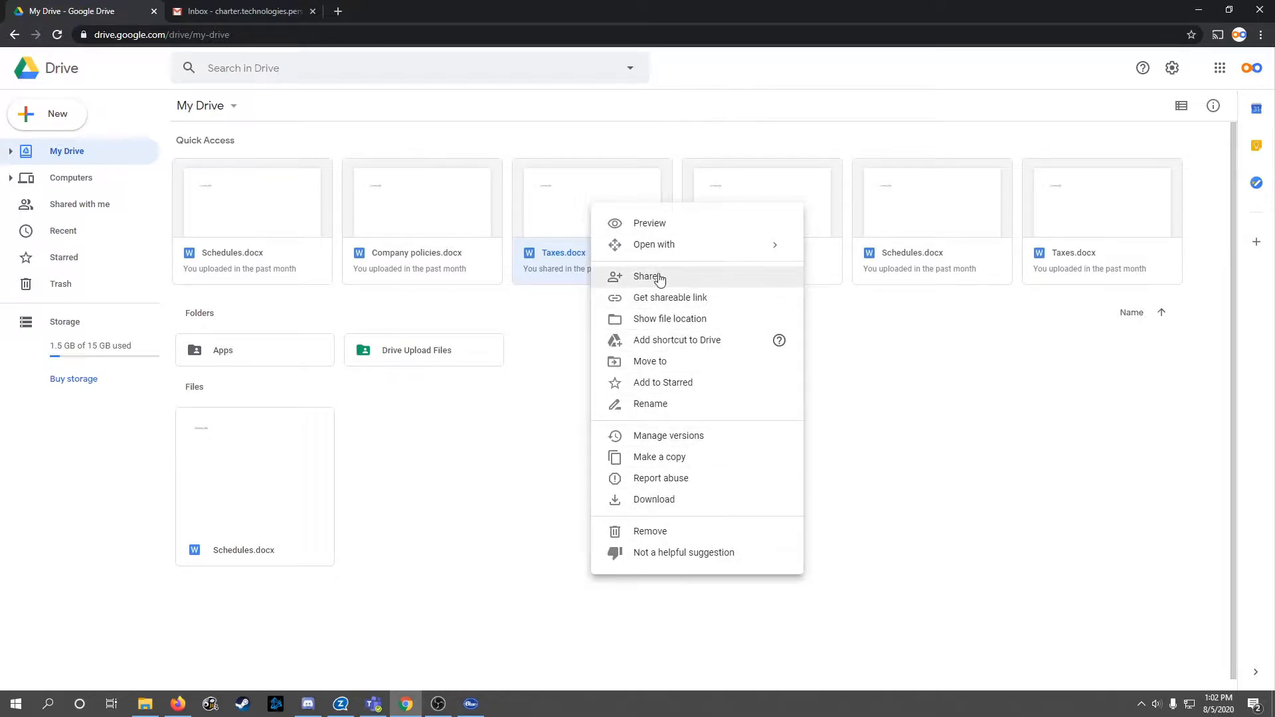
{"action": "left_click", "coordinate": [665, 278]}
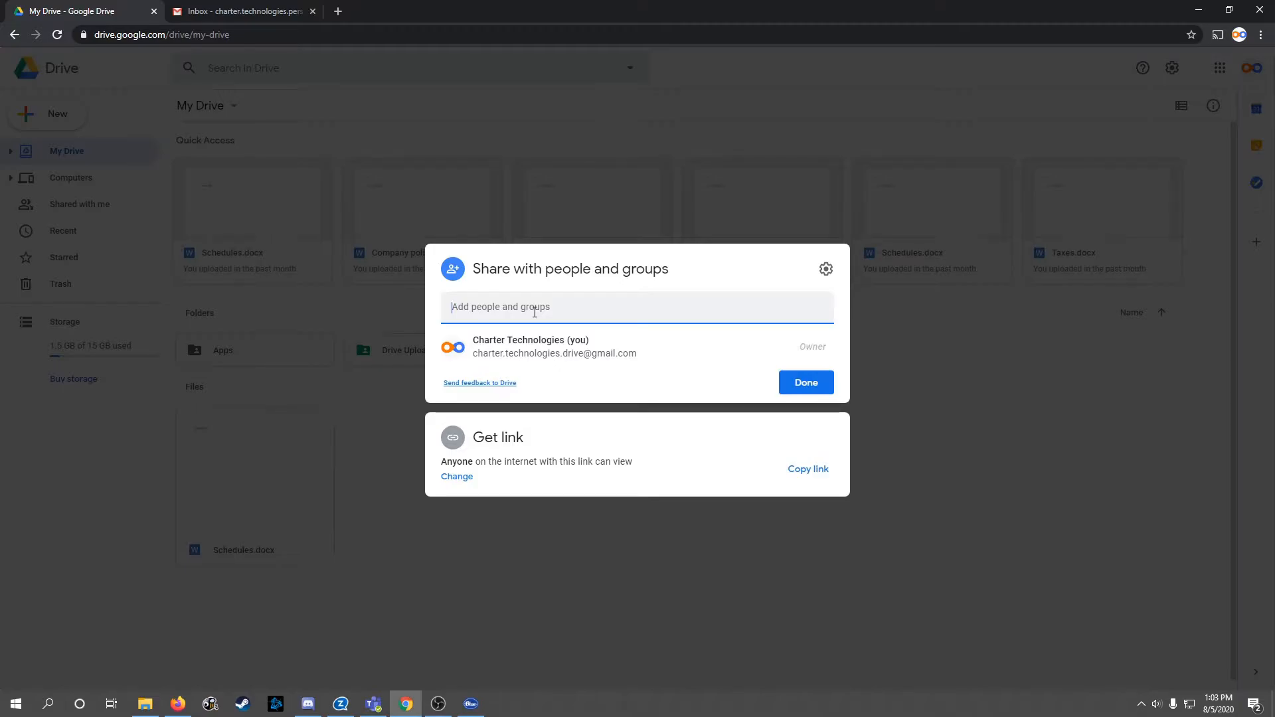
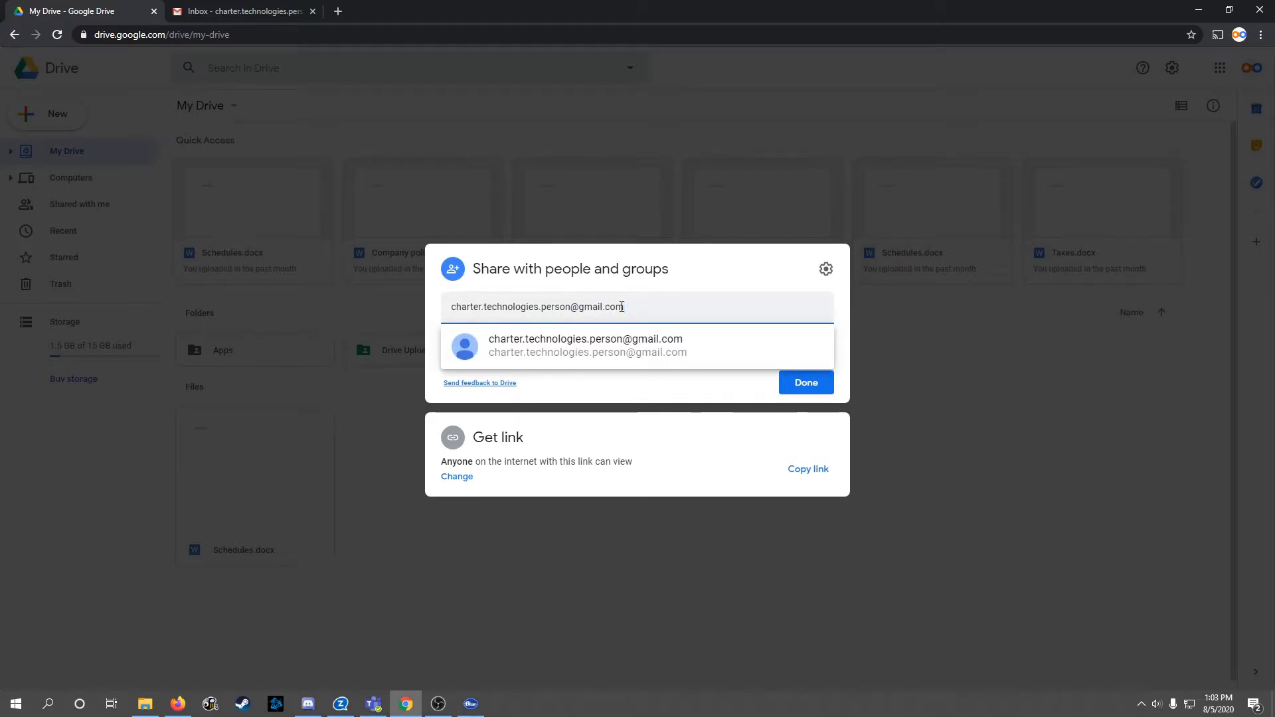
{"action": "left_click", "coordinate": [592, 343]}
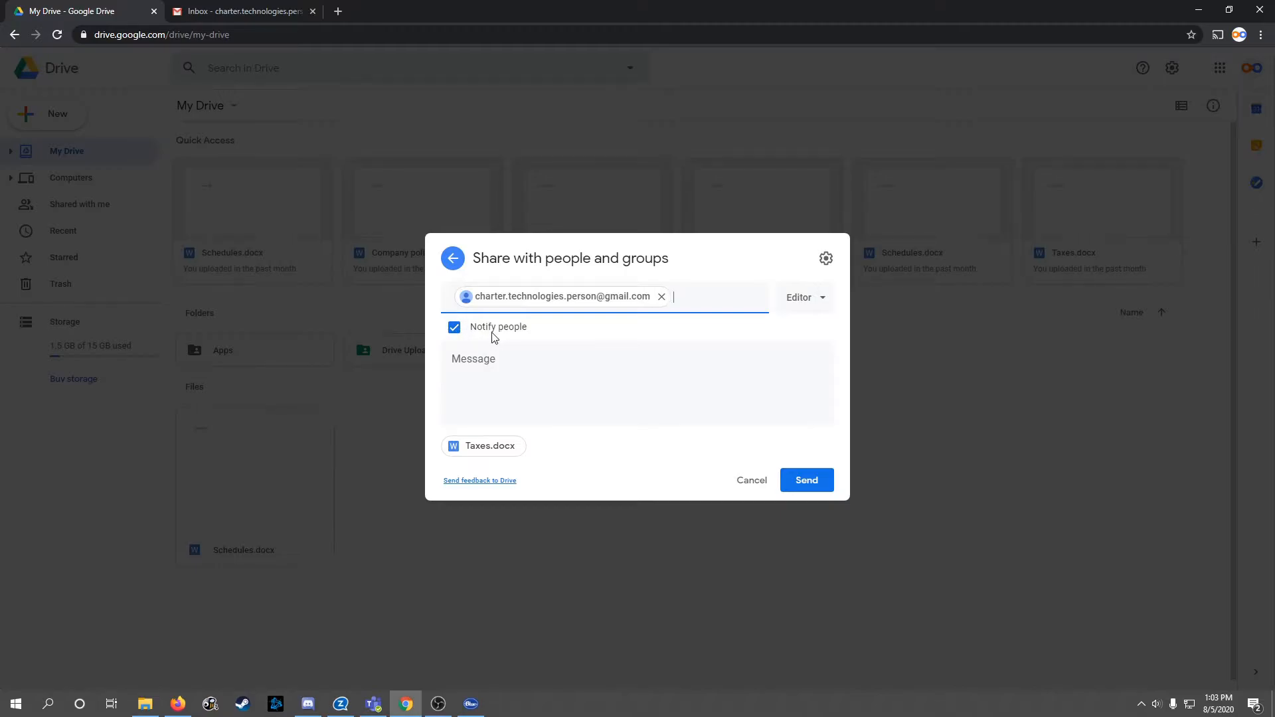
Step: Change the recipient's access from Editor to Viewer and send the Taxes.docx invitation
{"action": "left_click", "coordinate": [824, 301]}
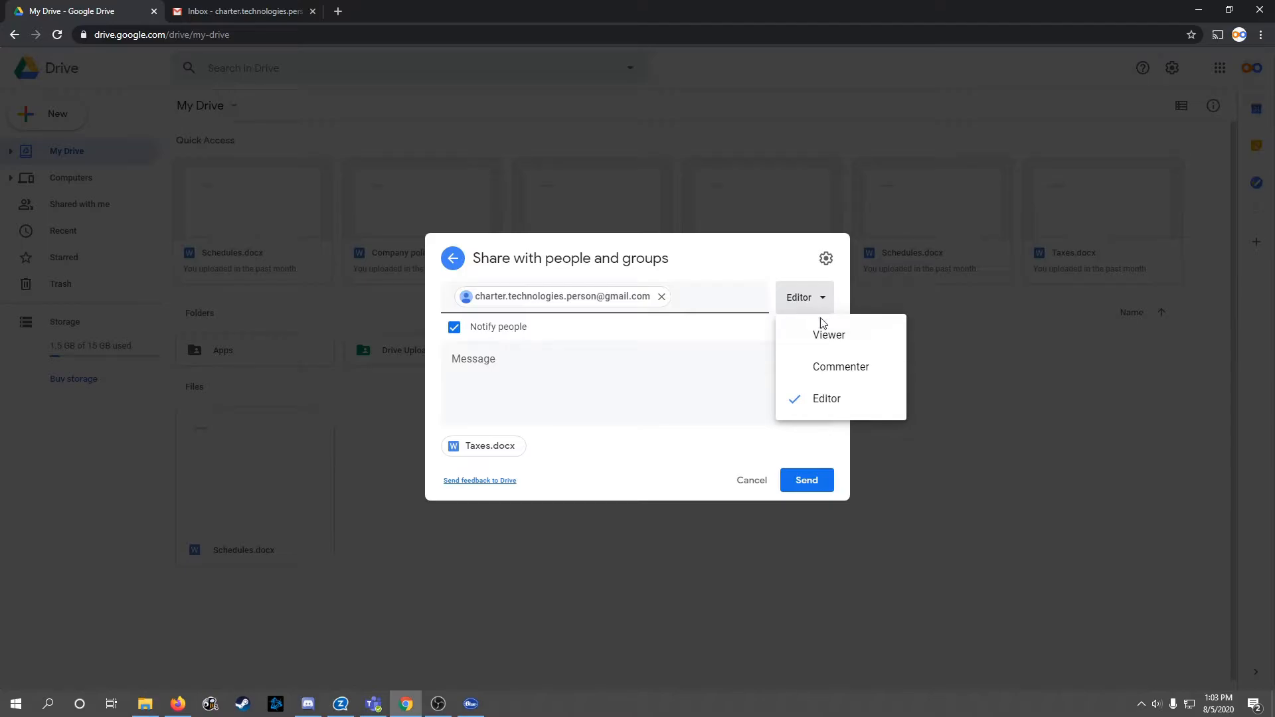
{"action": "left_click", "coordinate": [834, 338]}
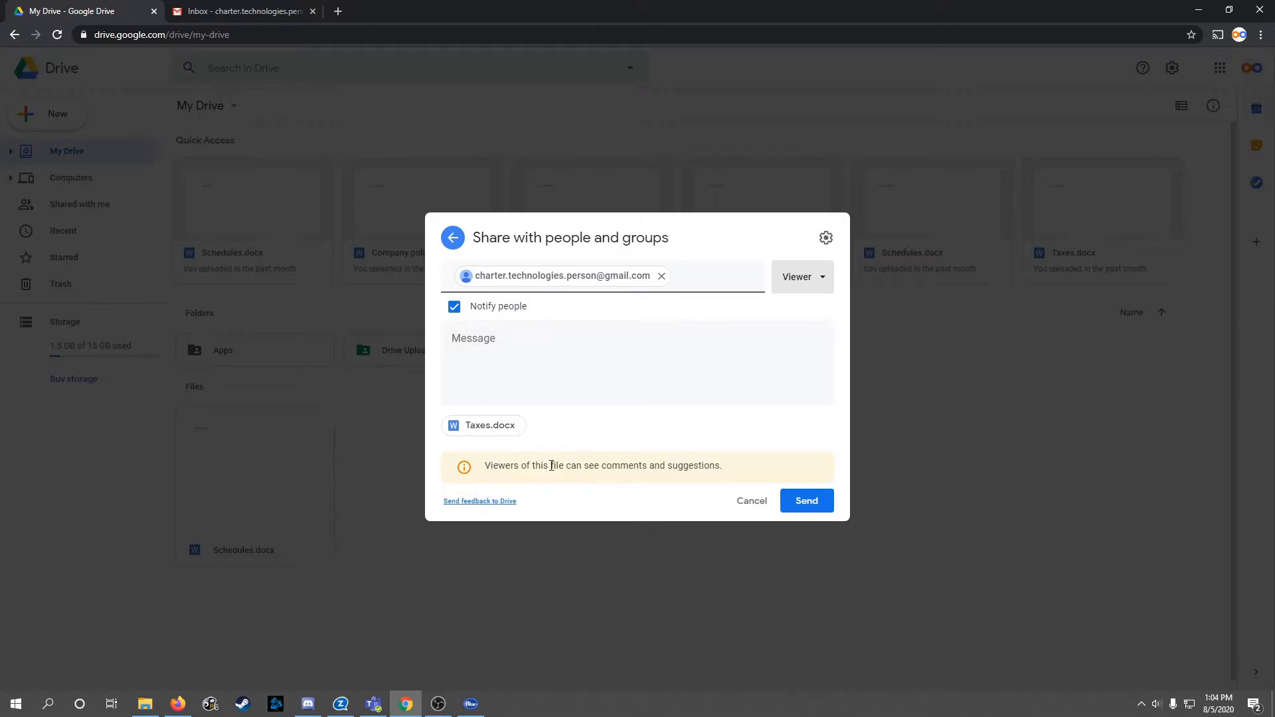
{"action": "left_click_drag", "start_coordinate": [490, 461], "coordinate": [677, 483]}
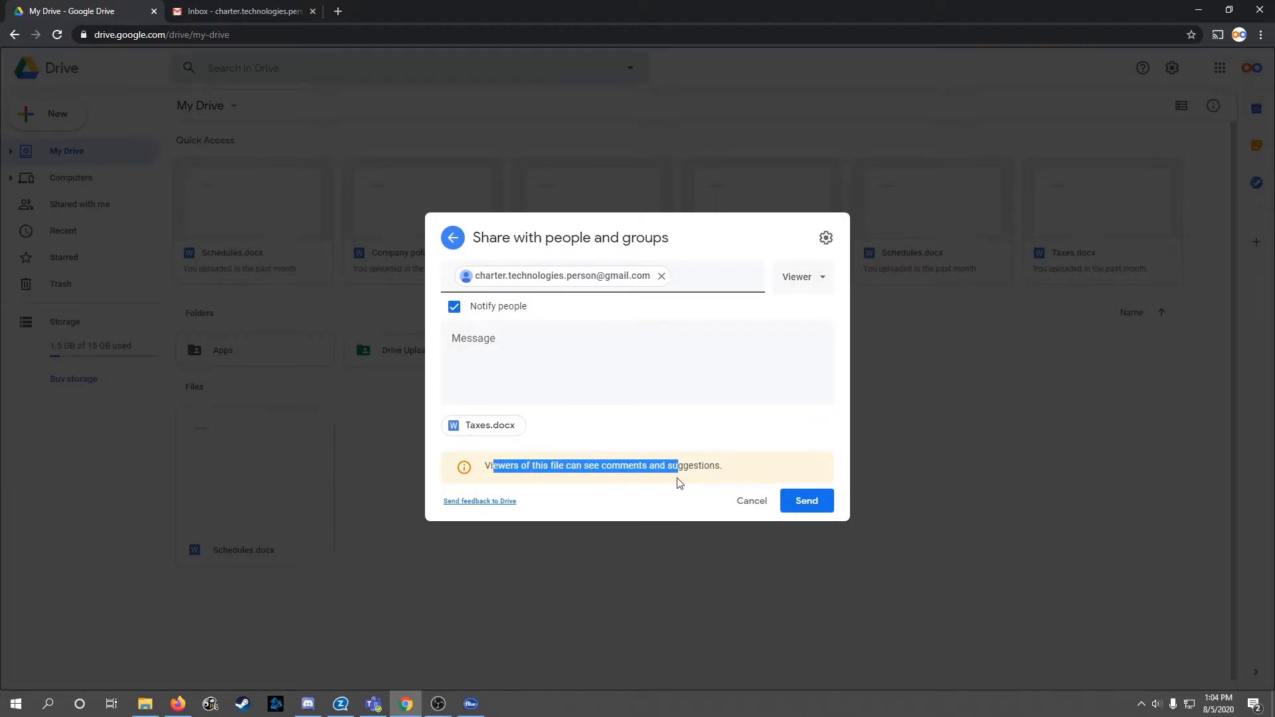
{"action": "left_click", "coordinate": [678, 469]}
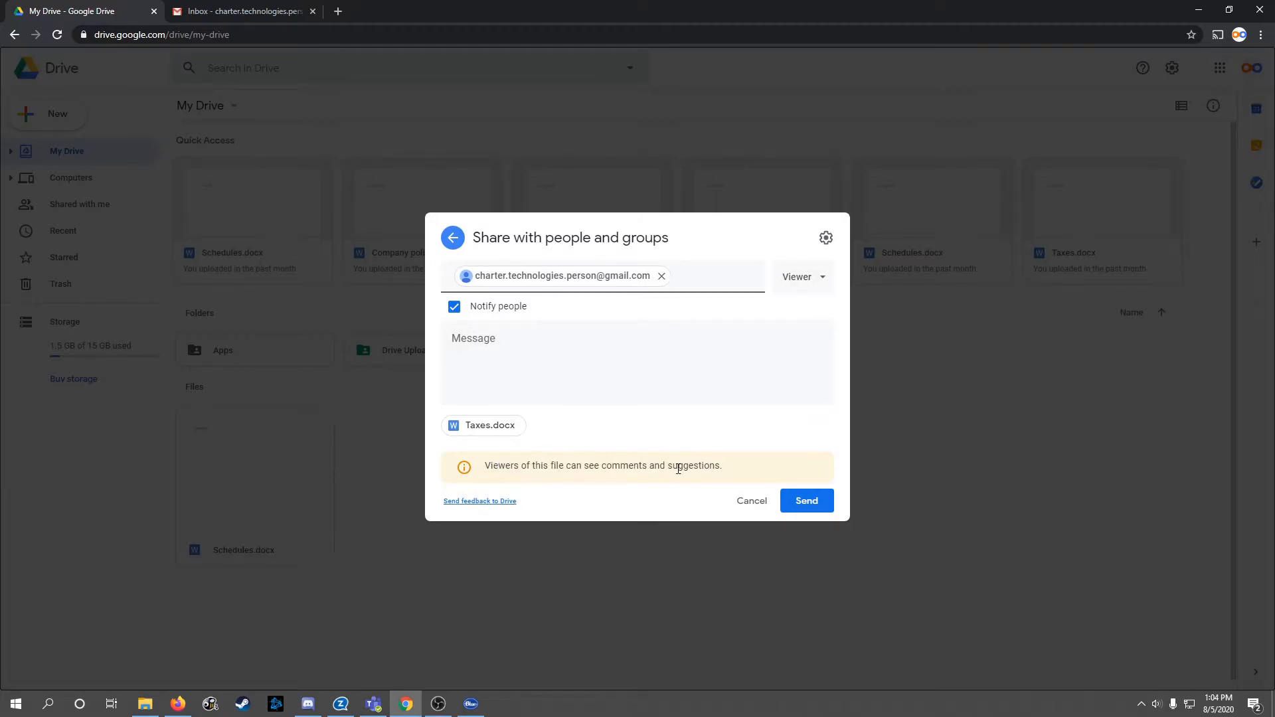
{"action": "left_click", "coordinate": [811, 505]}
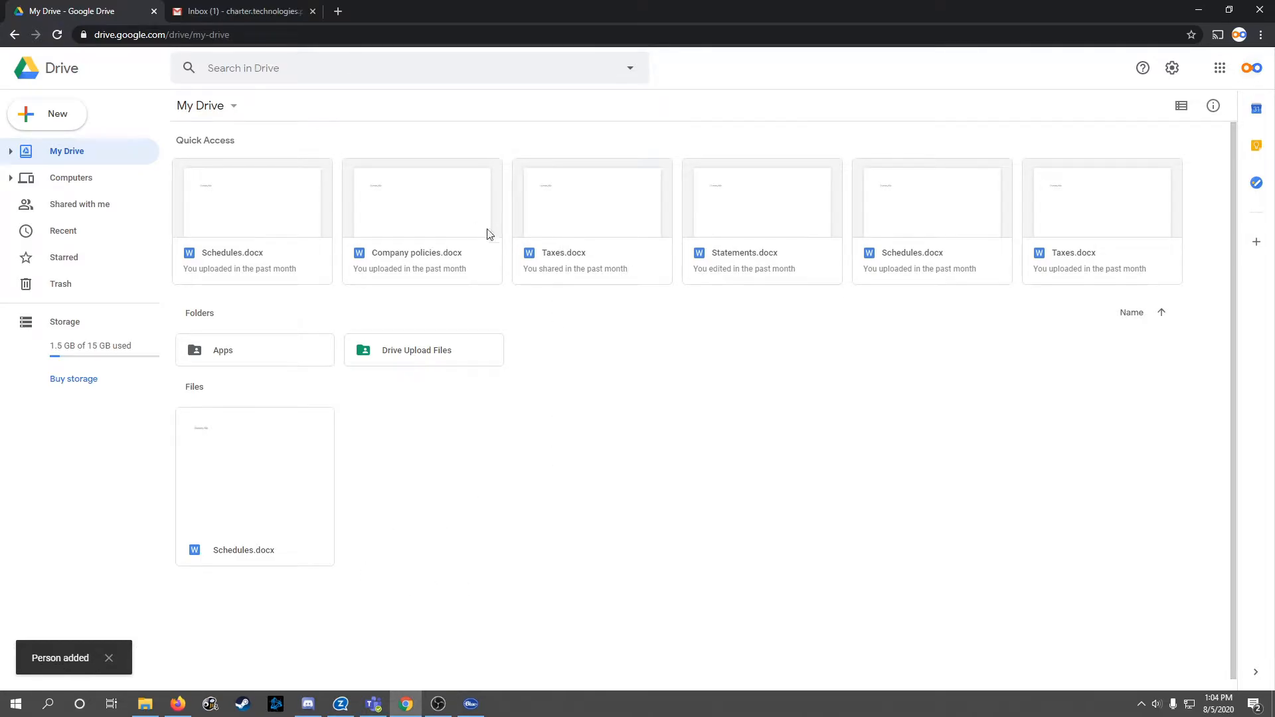
{"action": "left_click", "coordinate": [589, 217]}
{"action": "right_click", "coordinate": [588, 216]}
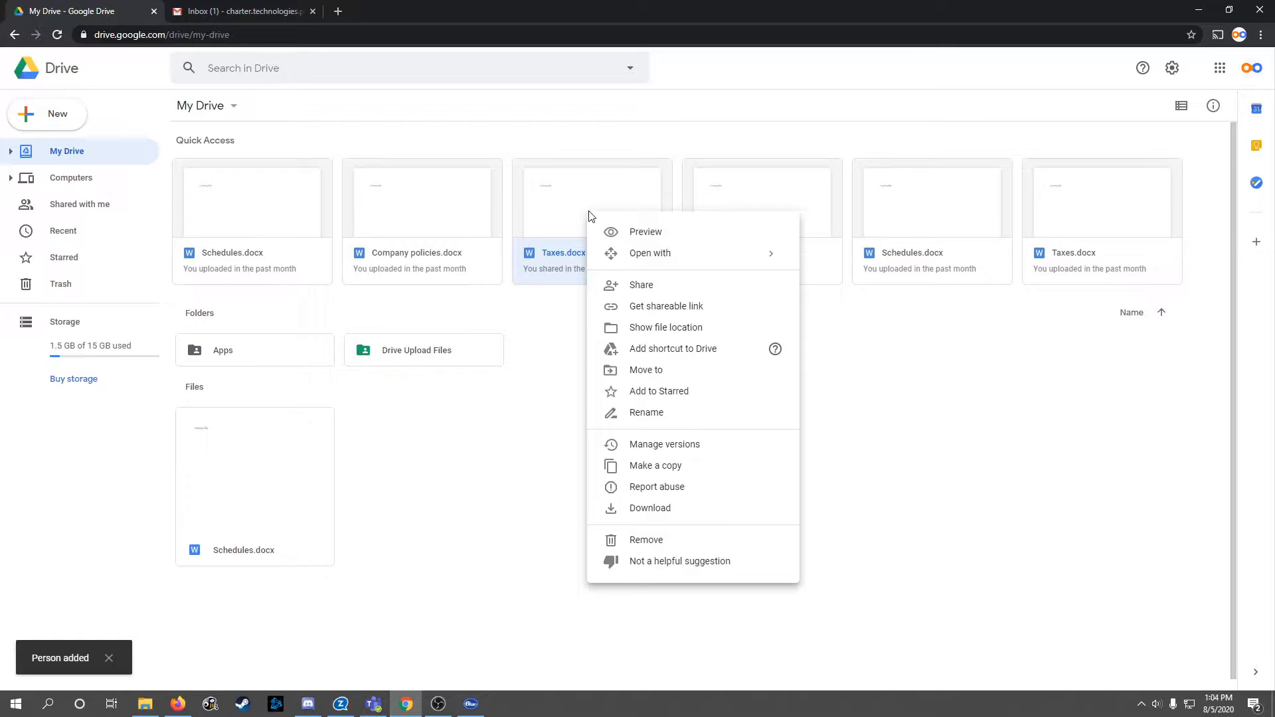
{"action": "left_click", "coordinate": [660, 285]}
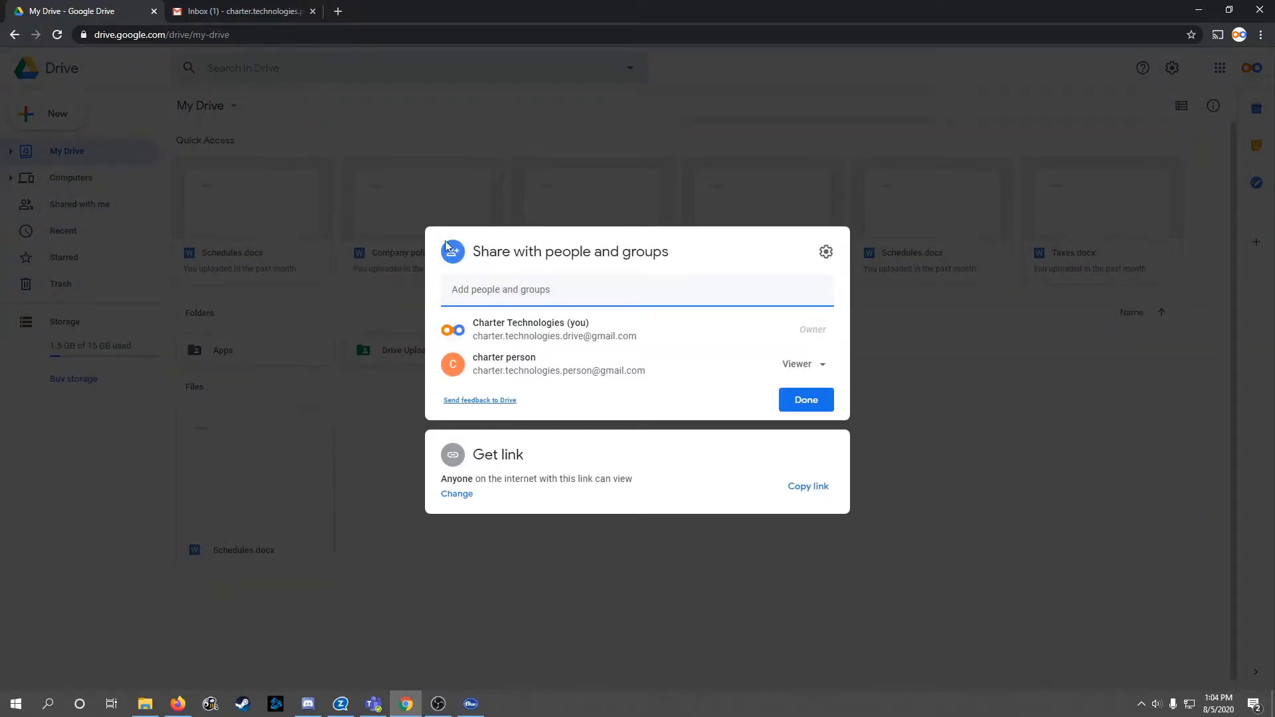
{"action": "left_click_drag", "start_coordinate": [478, 359], "coordinate": [536, 358]}
{"action": "mouse_move", "coordinate": [503, 369]}
{"action": "left_click", "coordinate": [463, 359]}
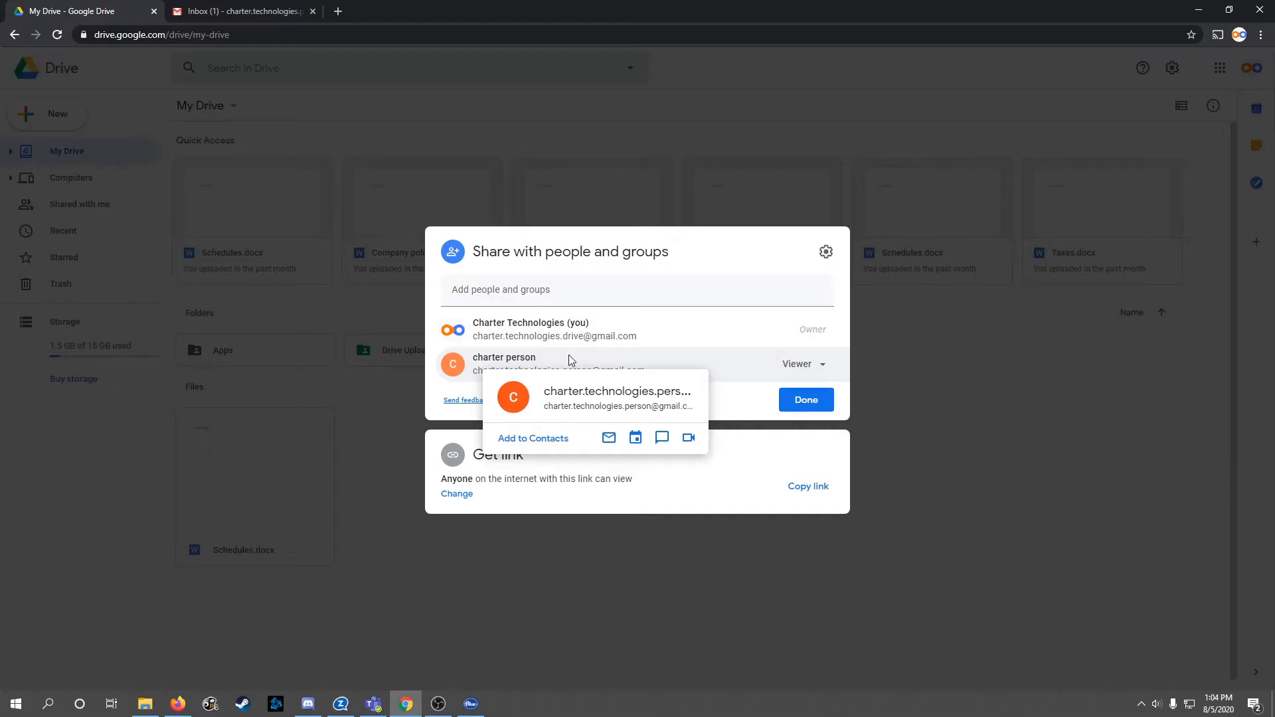
{"action": "left_click", "coordinate": [1087, 443]}
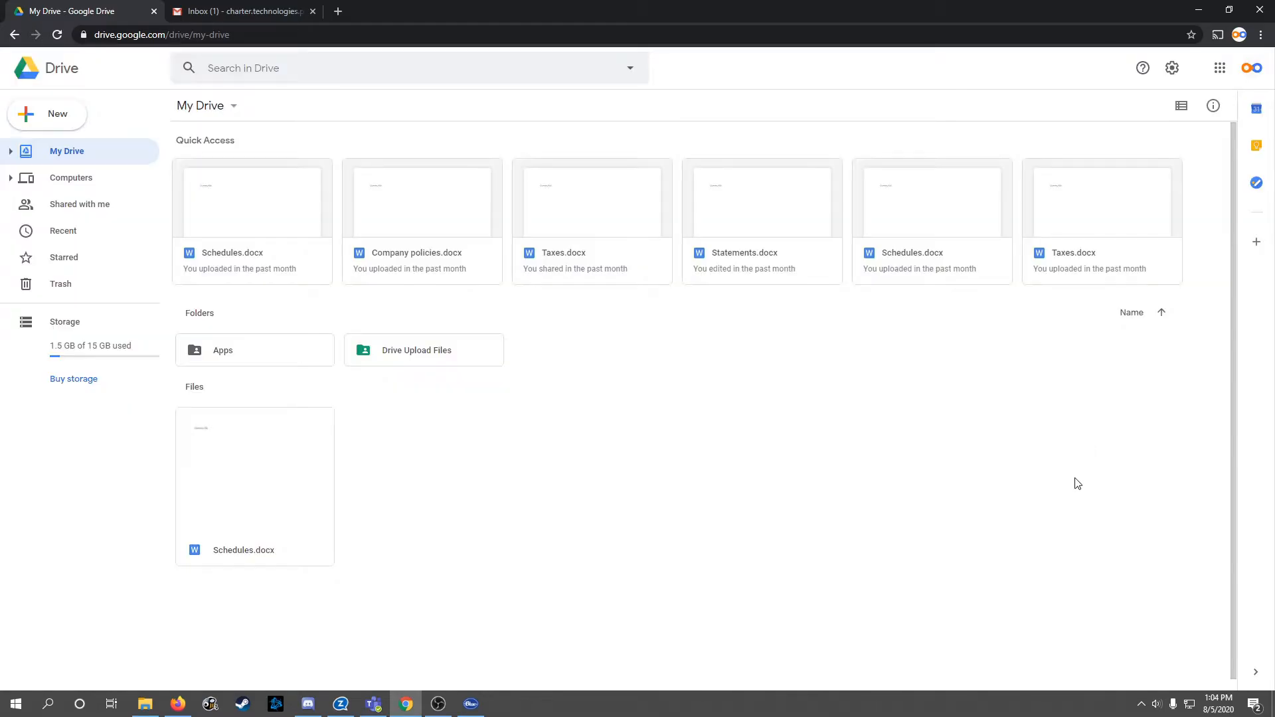
{"action": "left_click", "coordinate": [265, 9]}
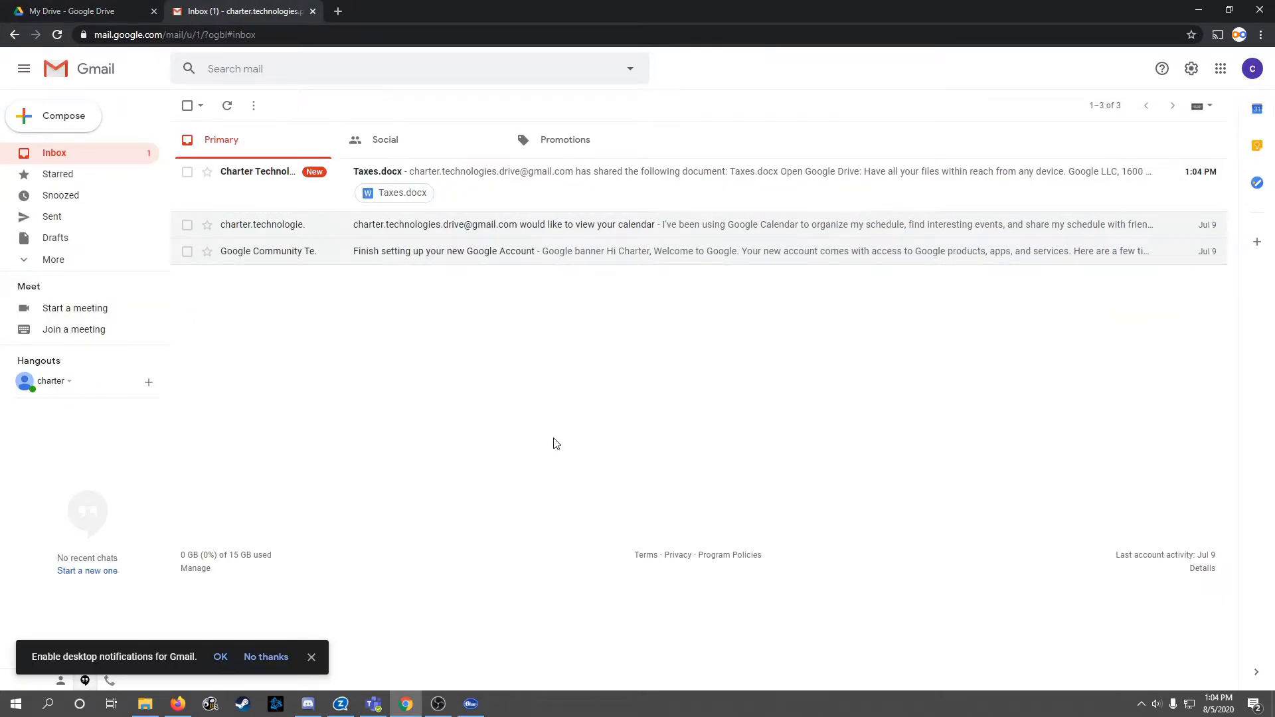
{"action": "left_click", "coordinate": [556, 181]}
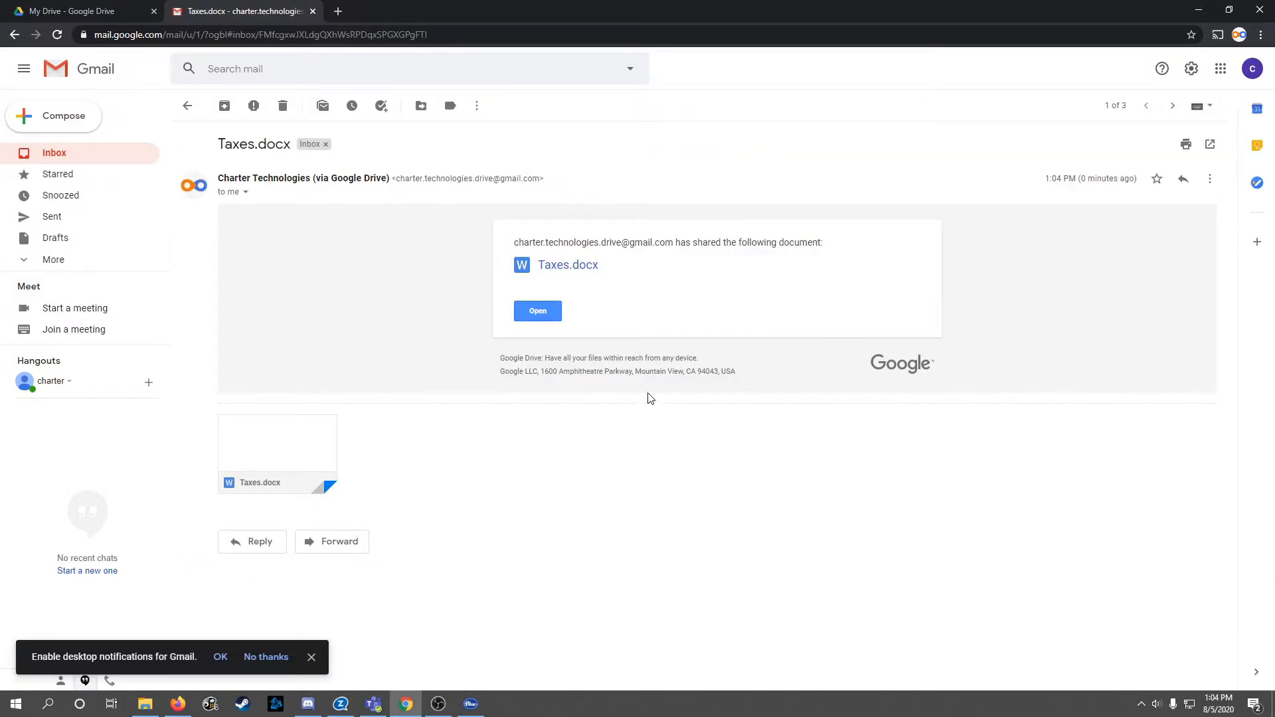
{"action": "left_click", "coordinate": [10, 7]}
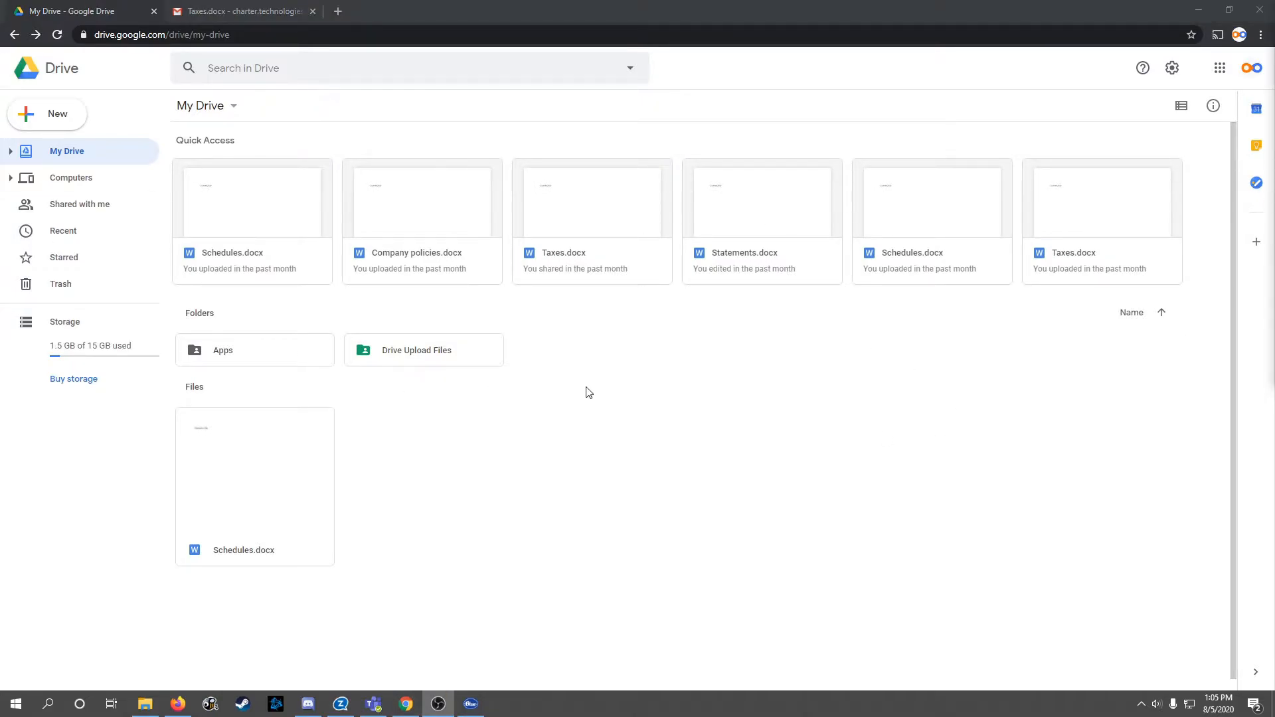
Step: Open sharing for the Drive Upload Files folder, then cancel the pending contact invite
{"action": "right_click", "coordinate": [413, 353]}
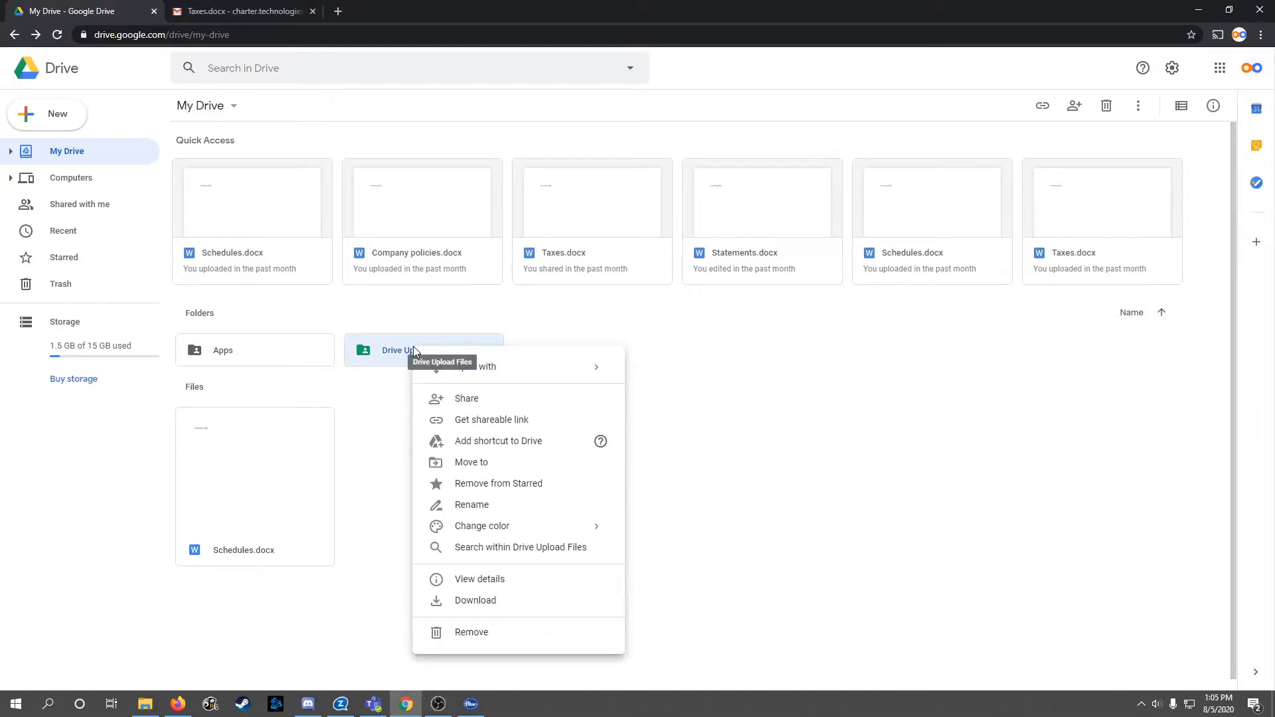
{"action": "left_click", "coordinate": [478, 400]}
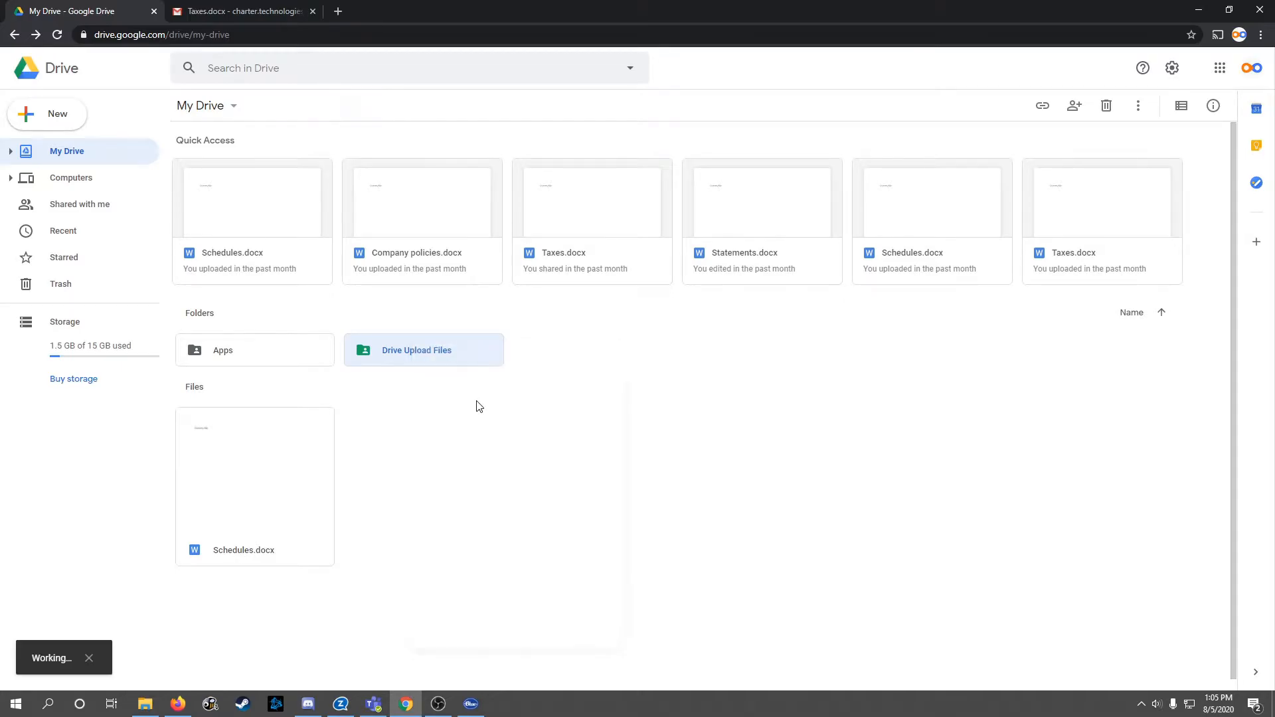
{"action": "left_click", "coordinate": [675, 306]}
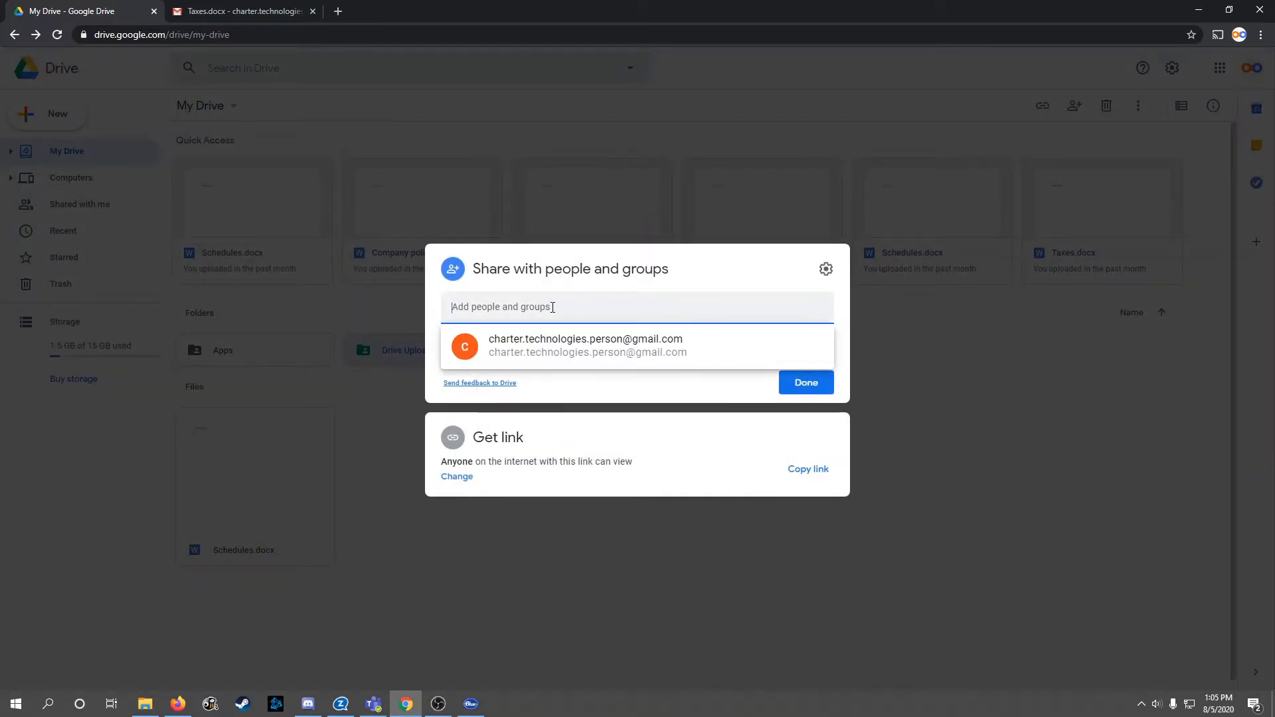
{"action": "left_click", "coordinate": [614, 341]}
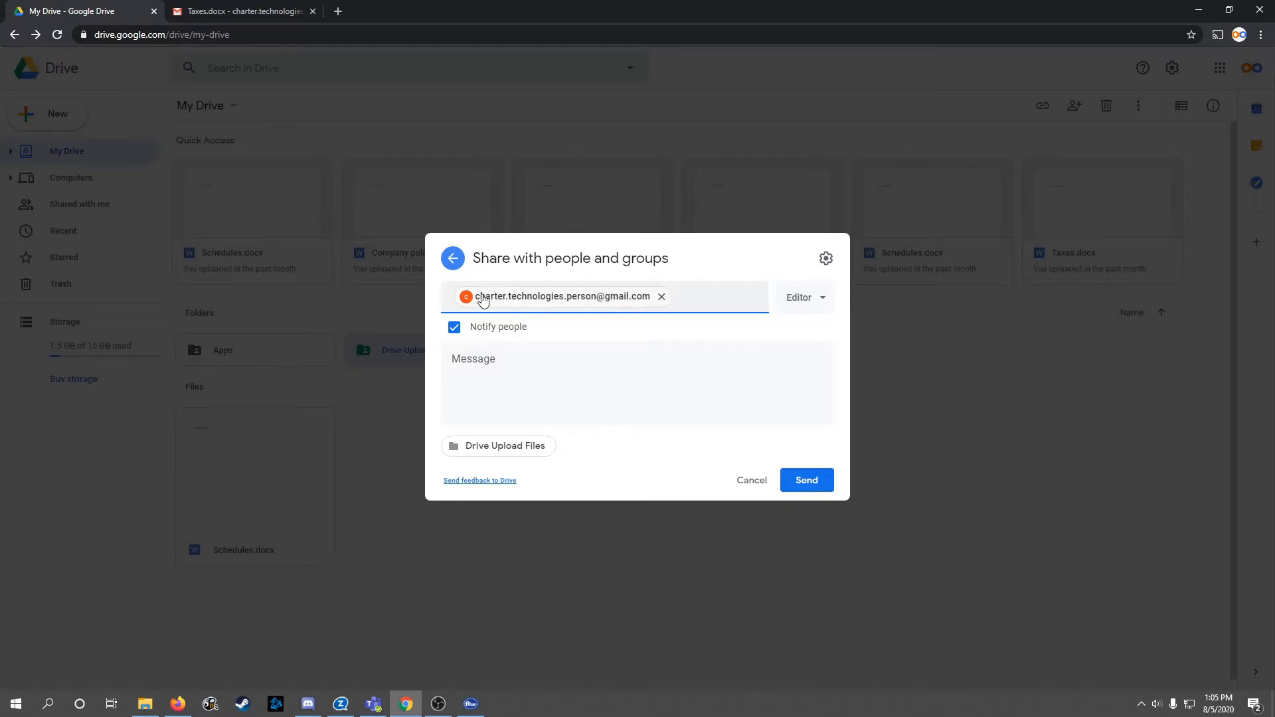
{"action": "left_click", "coordinate": [823, 301]}
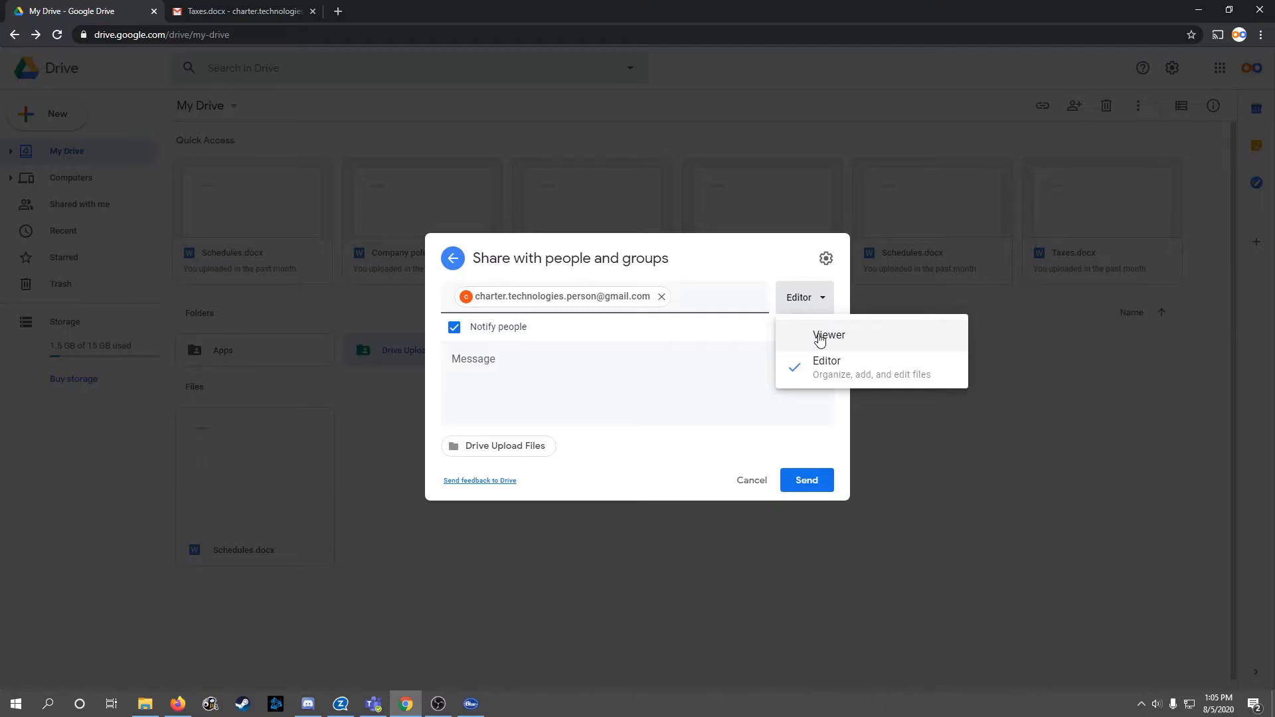
{"action": "left_click", "coordinate": [666, 370]}
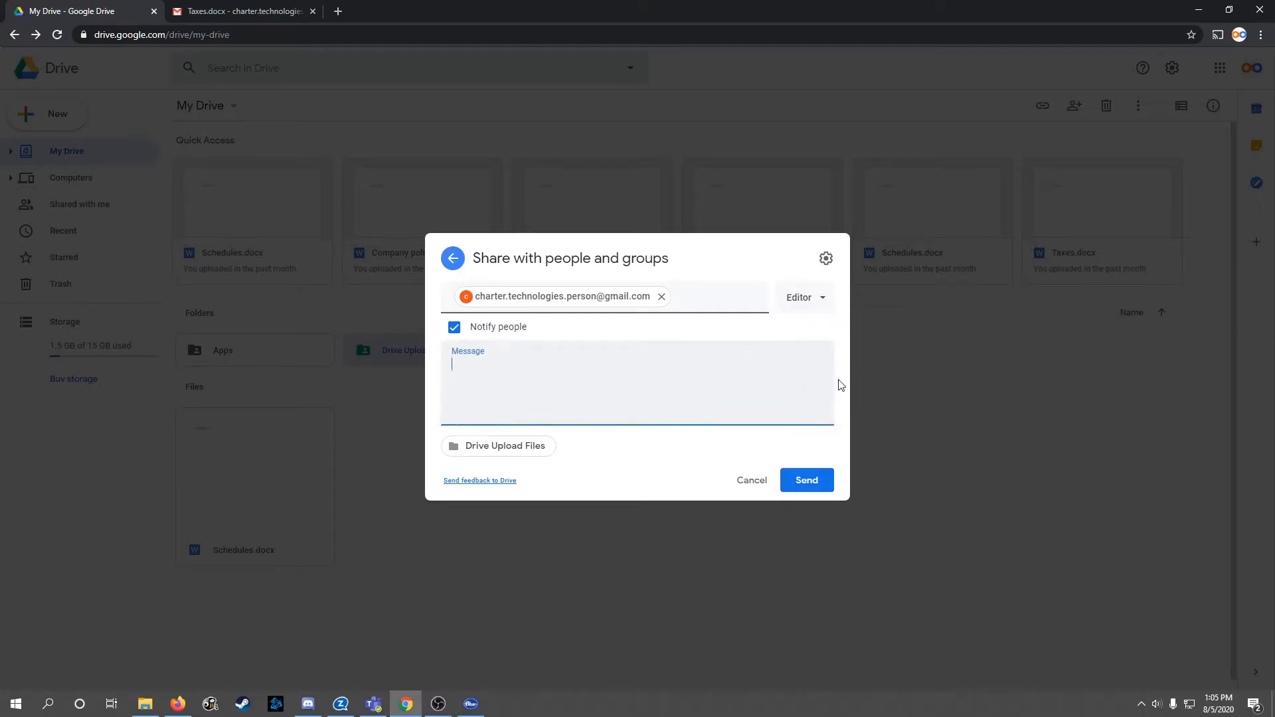
{"action": "left_click", "coordinate": [755, 487]}
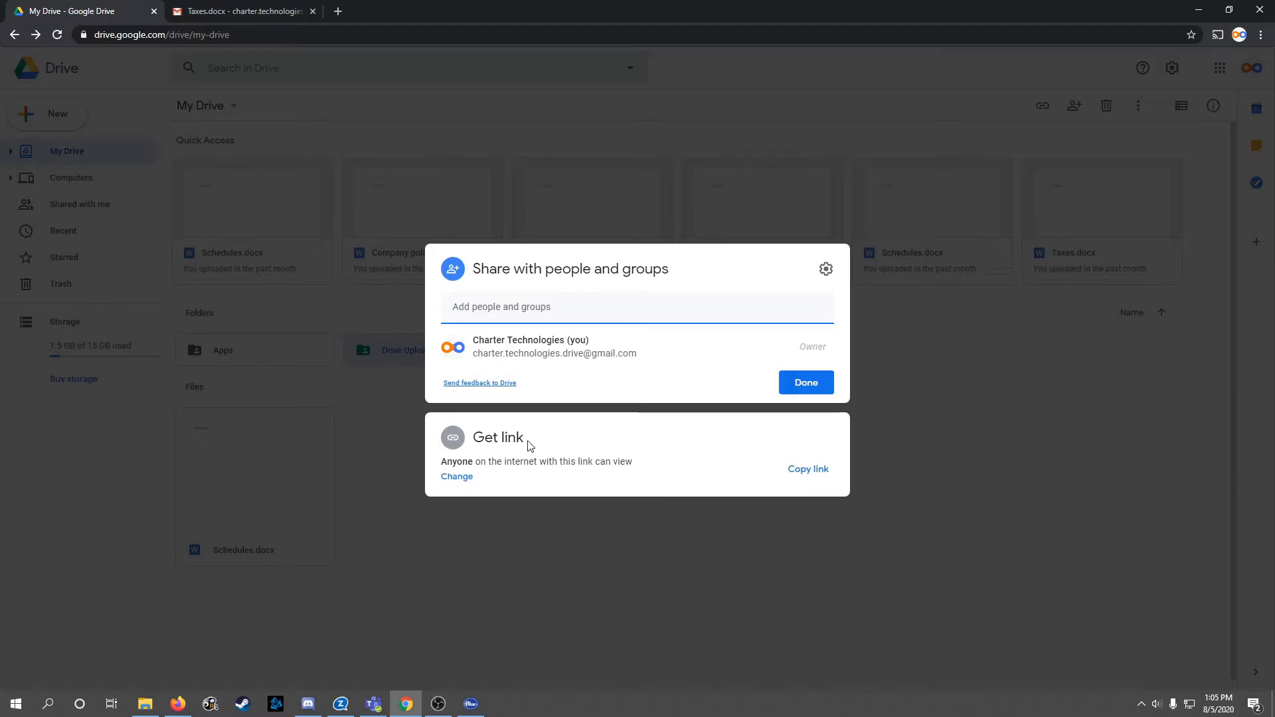
Step: Switch the folder's general access from 'Anyone with the link' to Restricted and click Done
{"action": "left_click", "coordinate": [632, 456]}
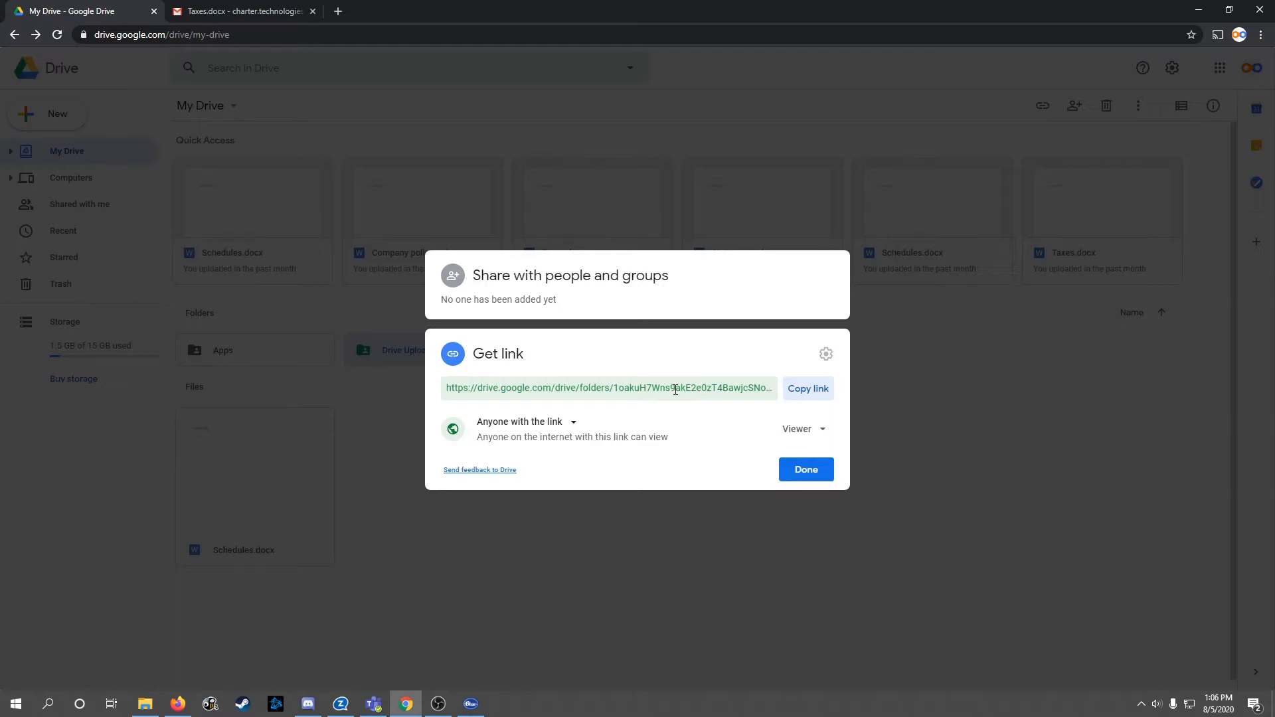
{"action": "left_click", "coordinate": [821, 429]}
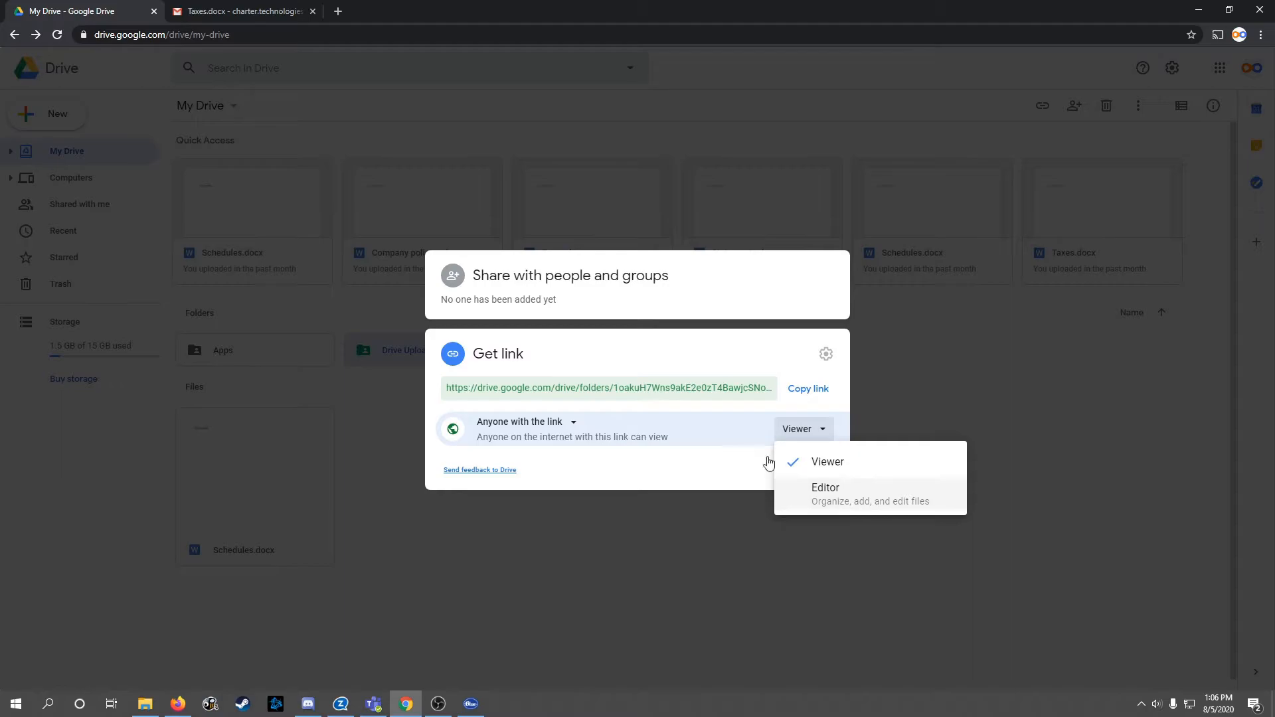
{"action": "left_click", "coordinate": [794, 467]}
{"action": "left_click", "coordinate": [573, 426]}
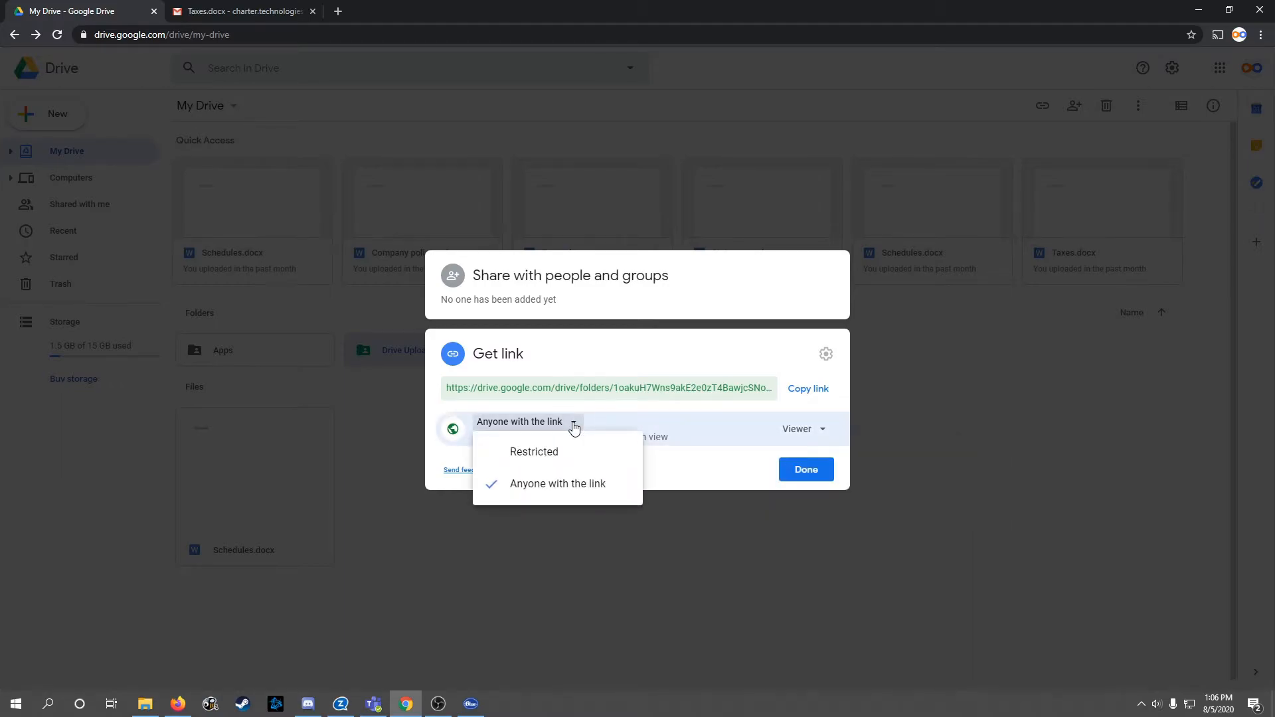
{"action": "left_click", "coordinate": [528, 453]}
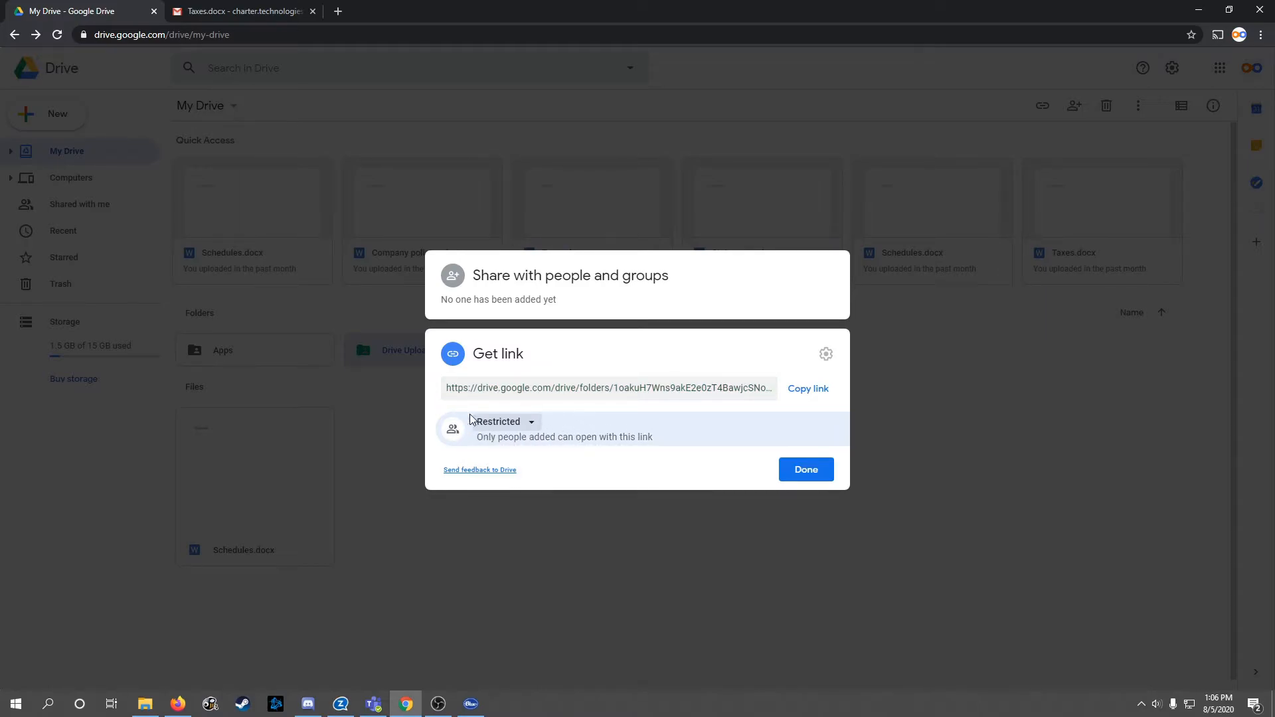
{"action": "left_click", "coordinate": [485, 276]}
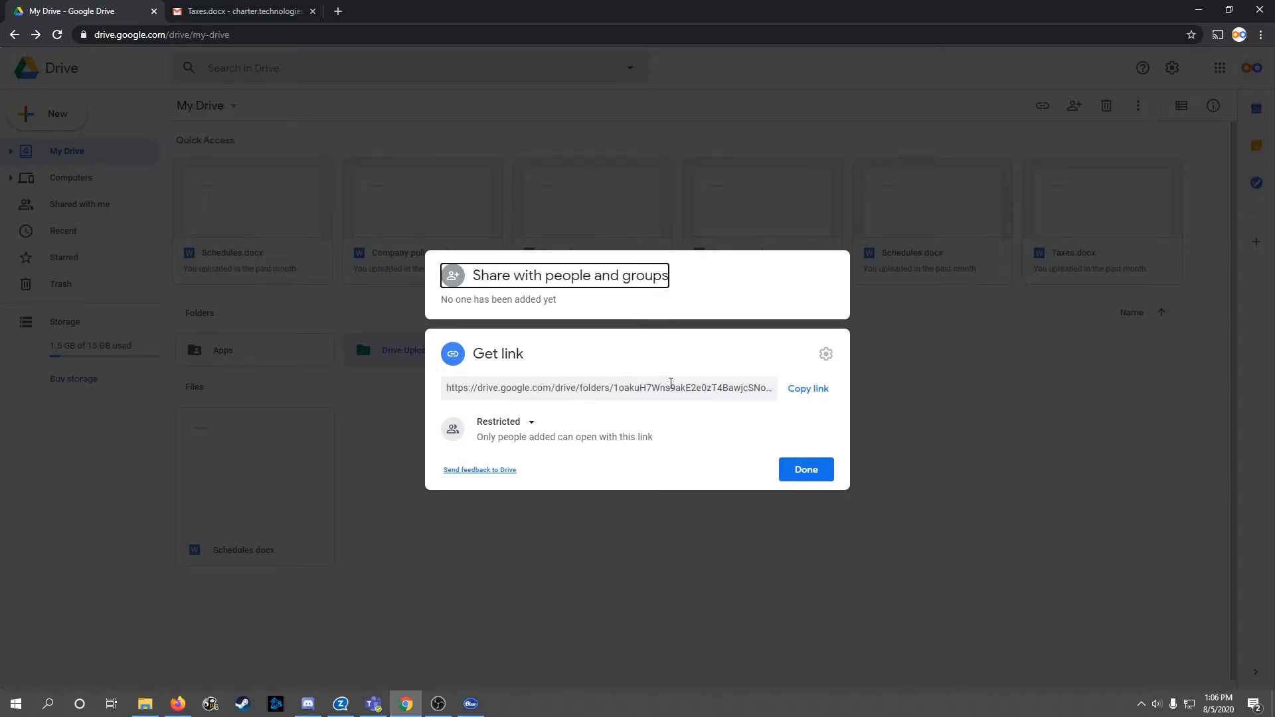
{"action": "left_click", "coordinate": [794, 472]}
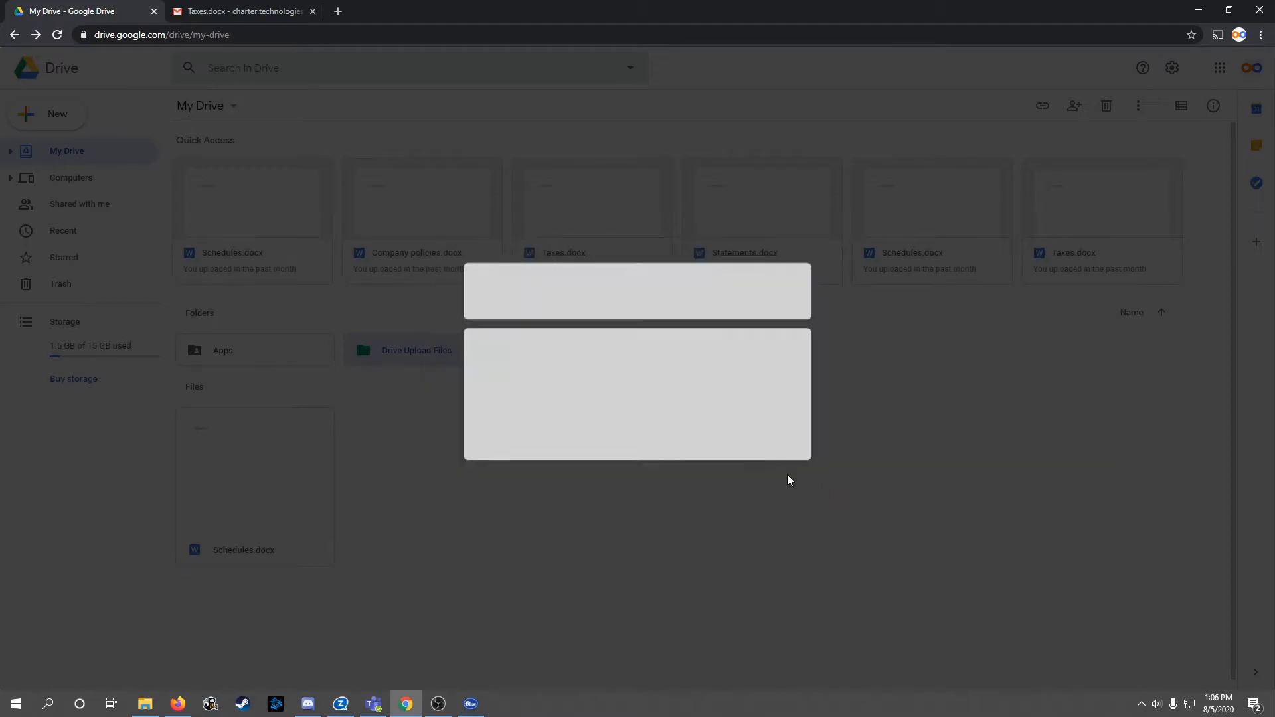
{"action": "left_click", "coordinate": [777, 399]}
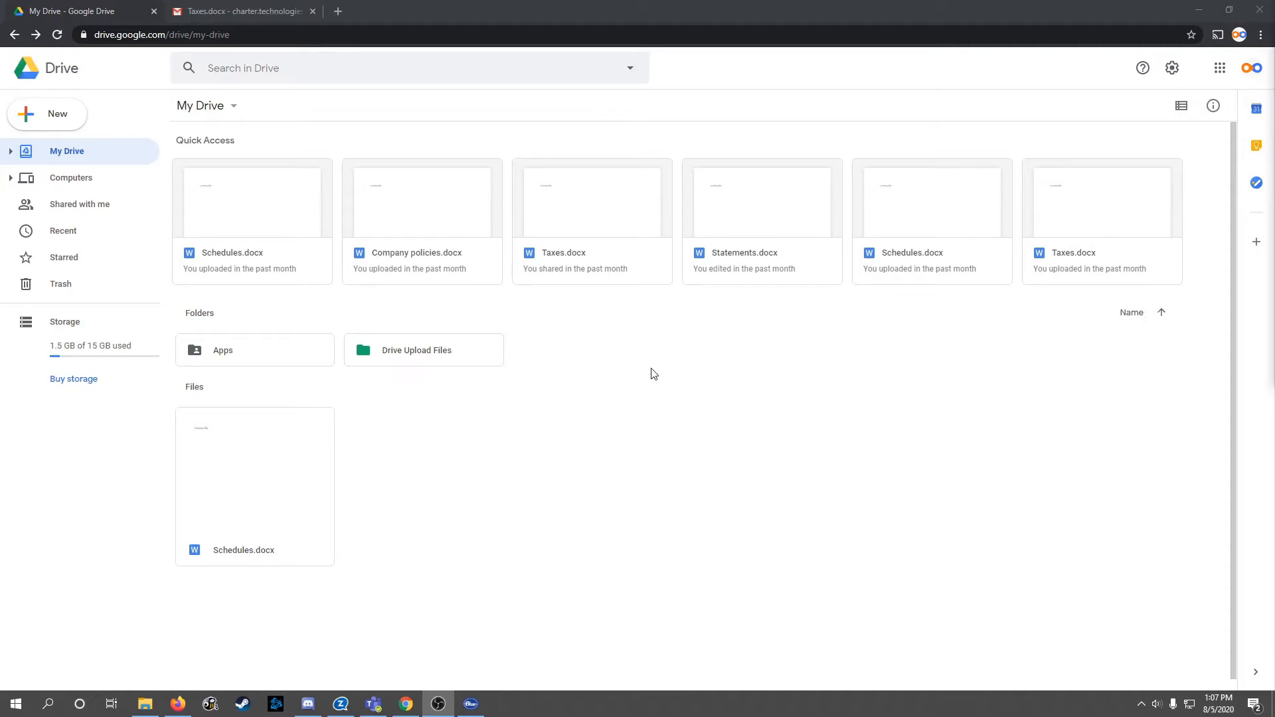
{"action": "right_click", "coordinate": [562, 213]}
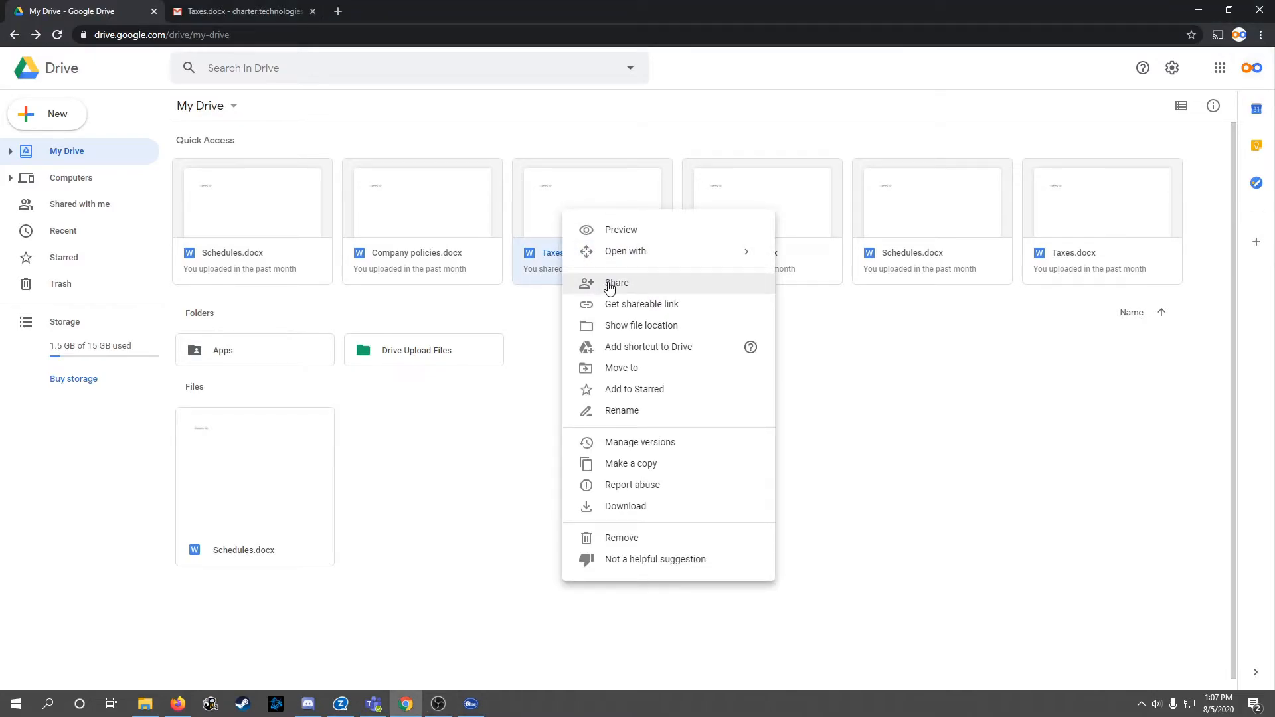
{"action": "left_click", "coordinate": [543, 334]}
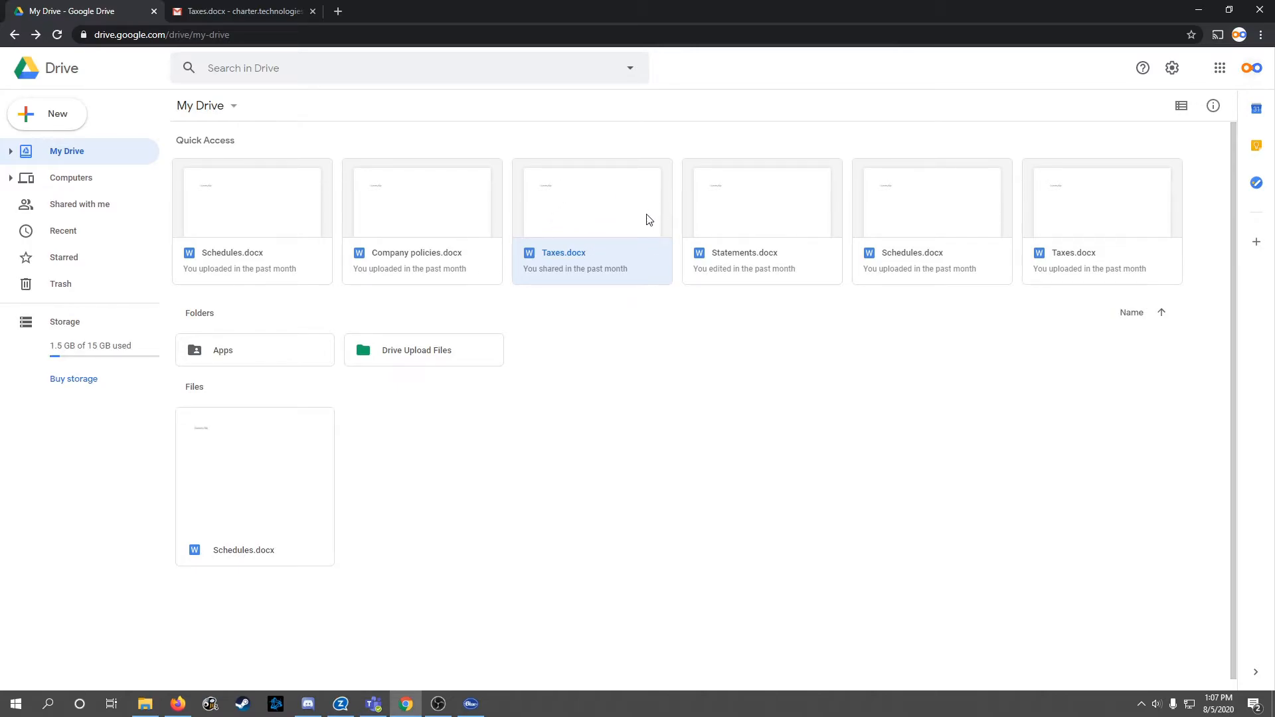
{"action": "left_click", "coordinate": [438, 231]}
{"action": "left_click", "coordinate": [628, 226]}
{"action": "left_click", "coordinate": [726, 228]}
{"action": "left_click", "coordinate": [618, 224]}
{"action": "left_click", "coordinate": [779, 238]}
{"action": "right_click", "coordinate": [567, 202]}
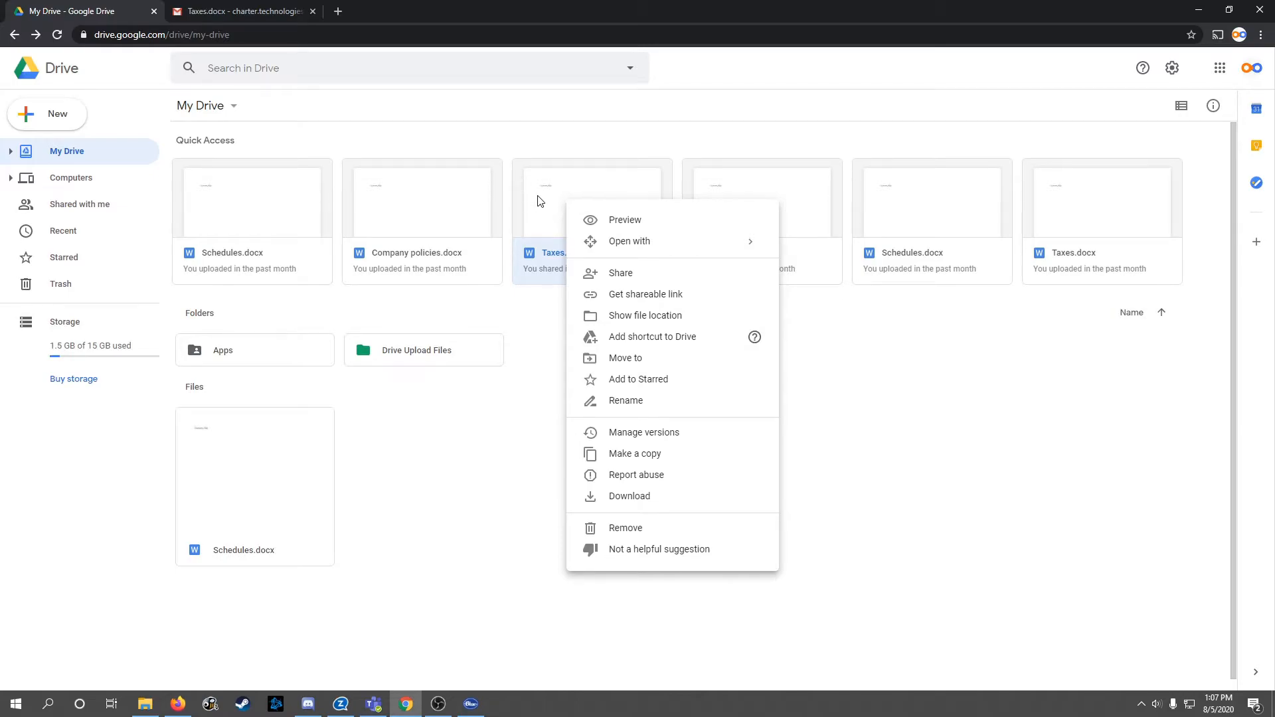
{"action": "left_click", "coordinate": [540, 200]}
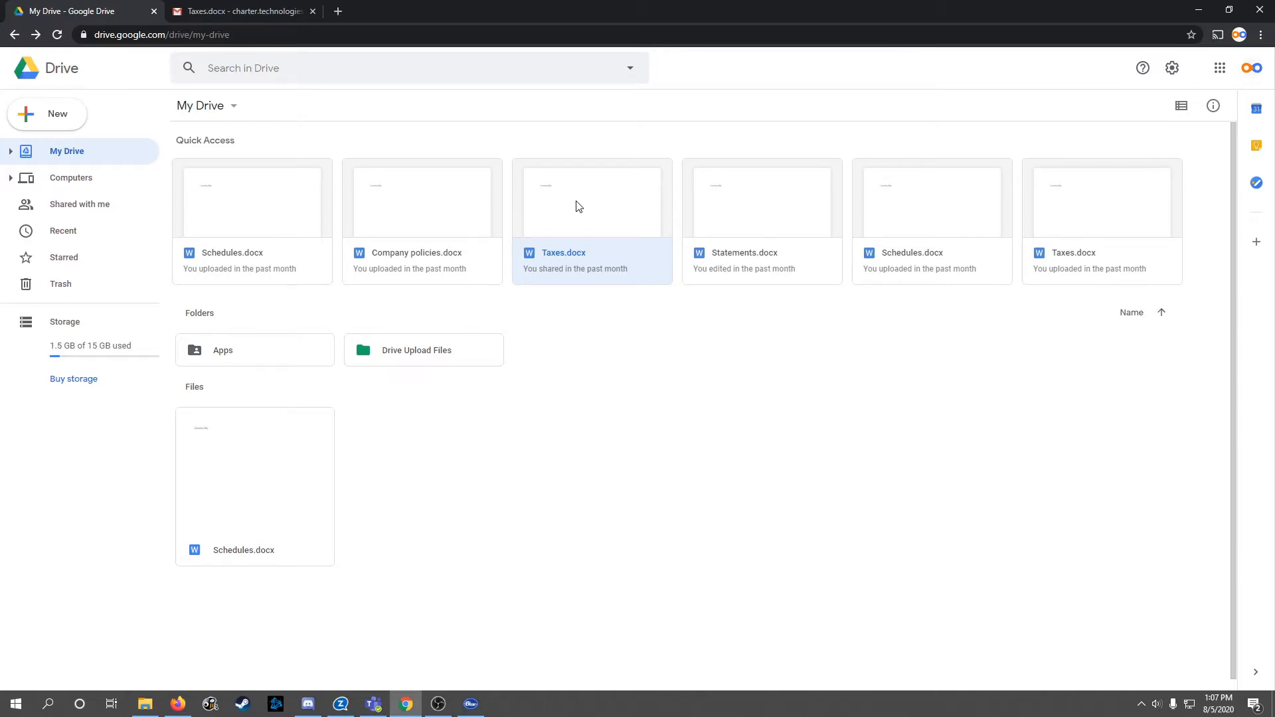
Step: Make a copy of Taxes.docx from Quick Access, then return to the Gmail share e-mail
{"action": "right_click", "coordinate": [600, 202]}
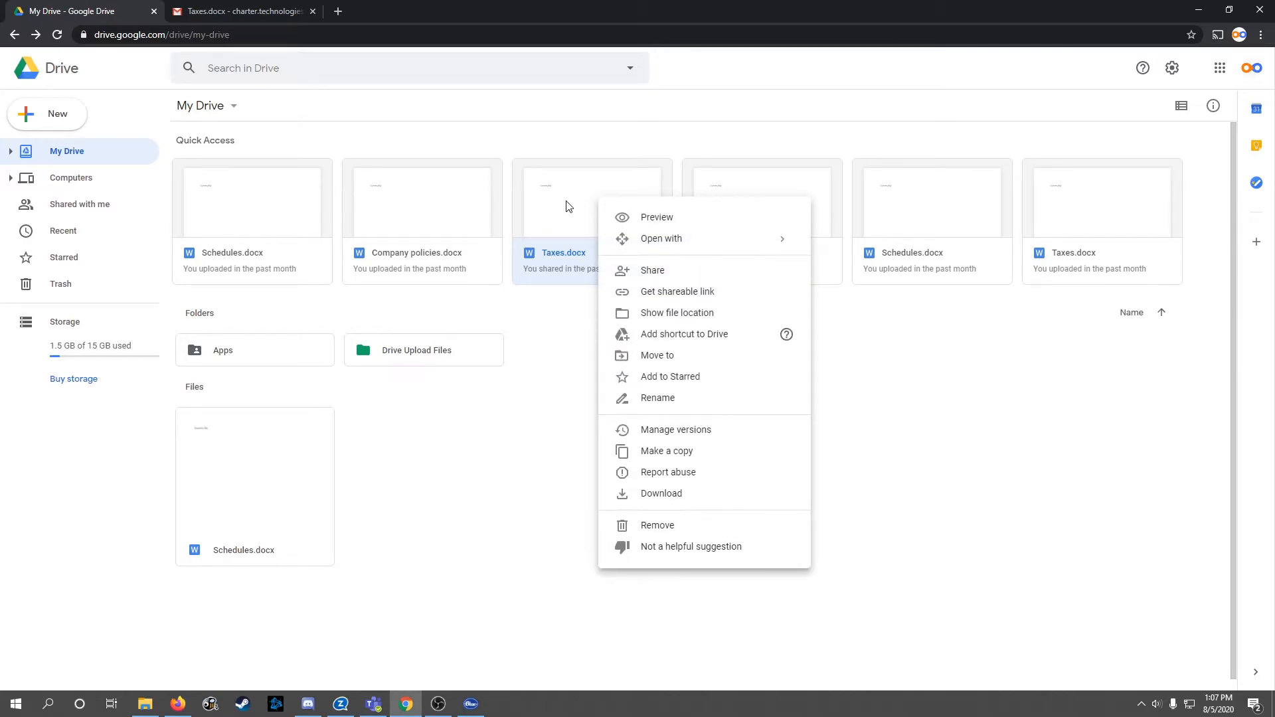
{"action": "left_click", "coordinate": [672, 454]}
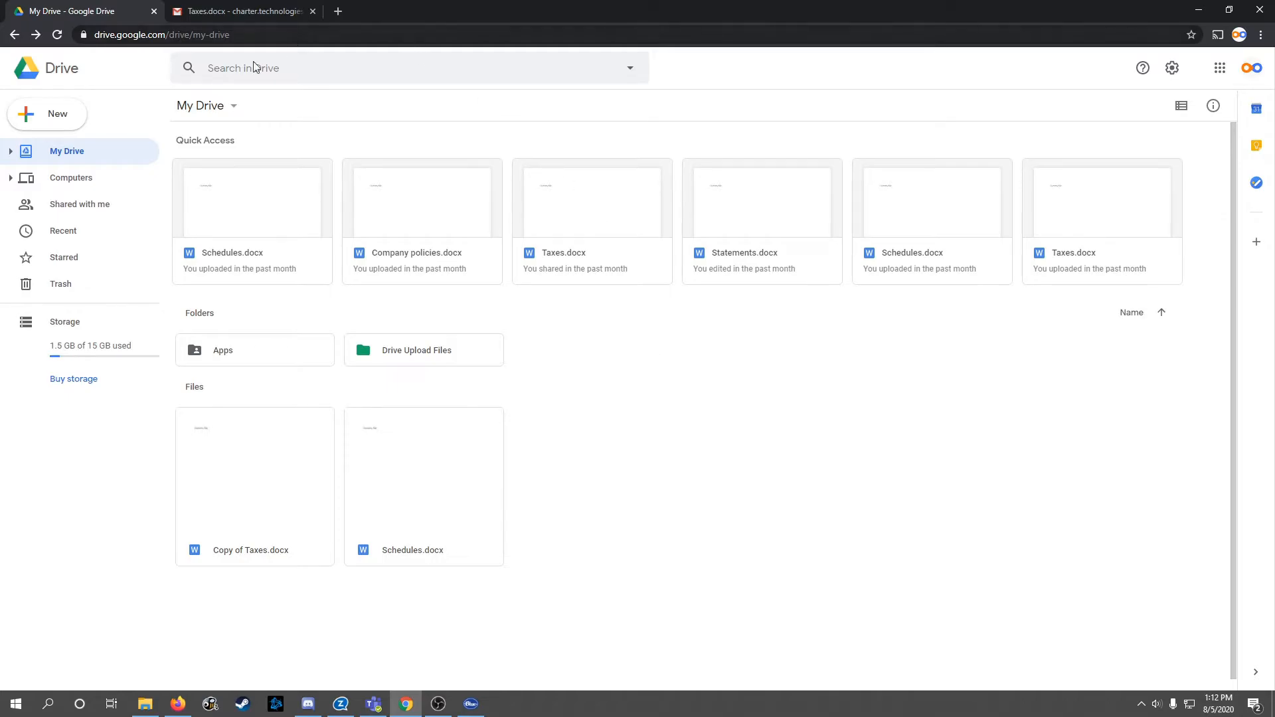
{"action": "left_click", "coordinate": [294, 9]}
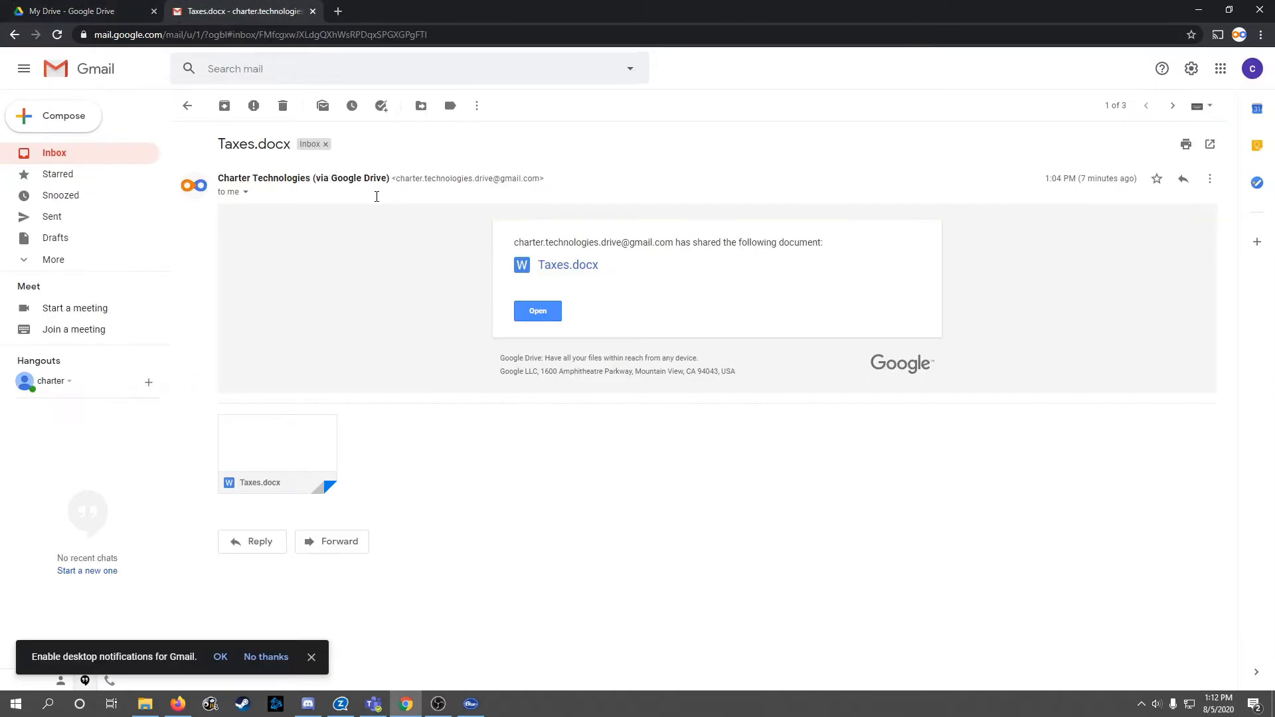
Step: Launch Drive in a new tab from Gmail's Google apps grid
{"action": "left_click", "coordinate": [1221, 68]}
{"action": "left_click", "coordinate": [1085, 322]}
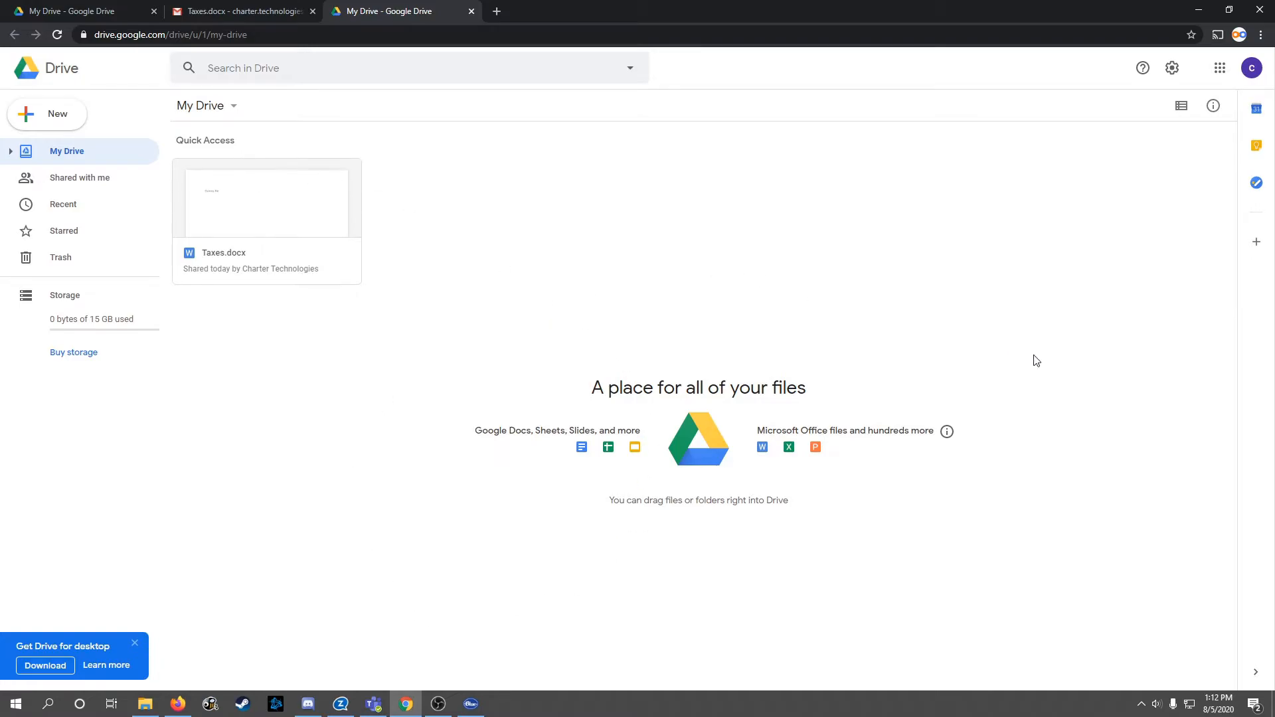
Step: From Shared with me, add a Taxes.docx shortcut into My Drive and go to My Drive
{"action": "left_click_drag", "start_coordinate": [565, 331], "coordinate": [1107, 618]}
{"action": "left_click", "coordinate": [73, 188]}
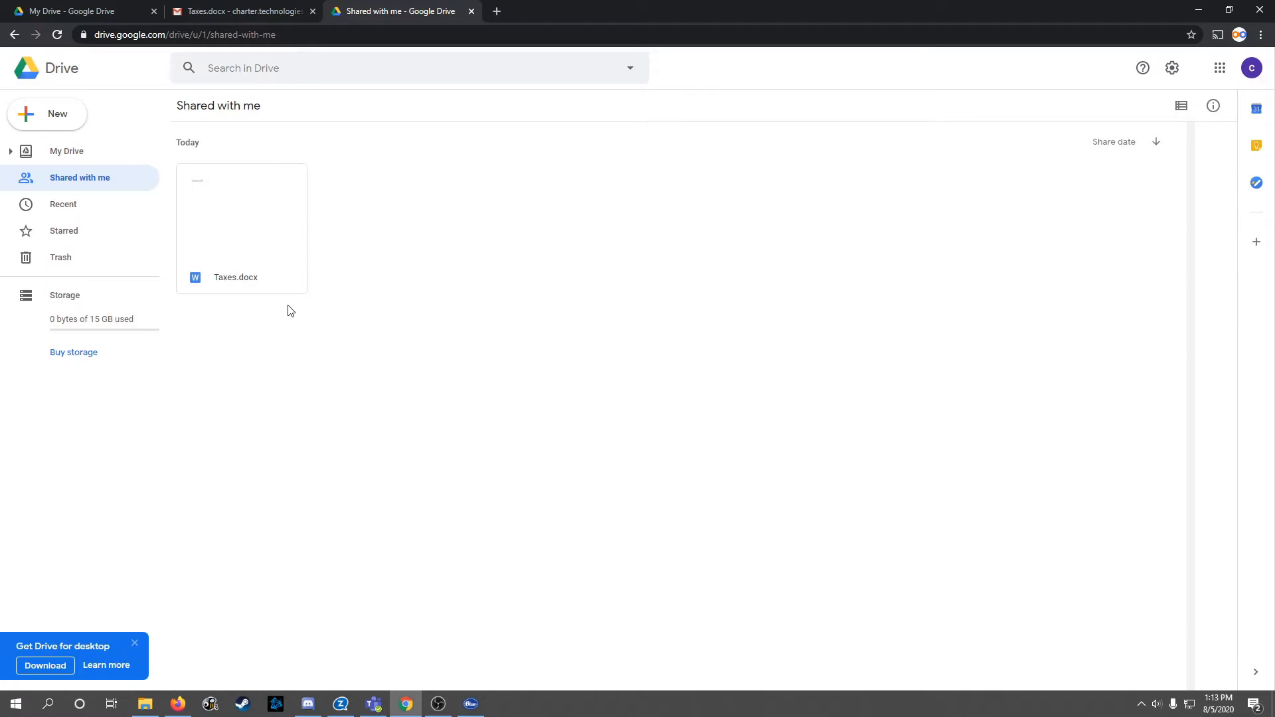
{"action": "right_click", "coordinate": [240, 198]}
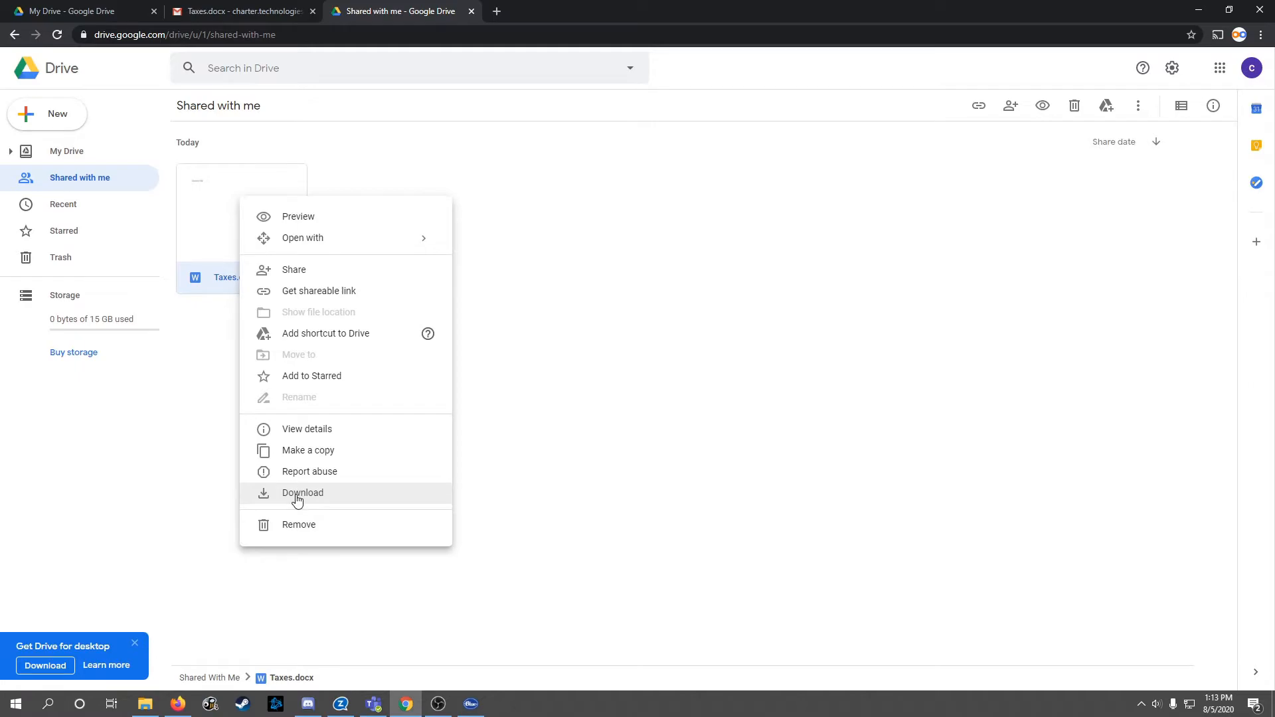
{"action": "left_click", "coordinate": [318, 334]}
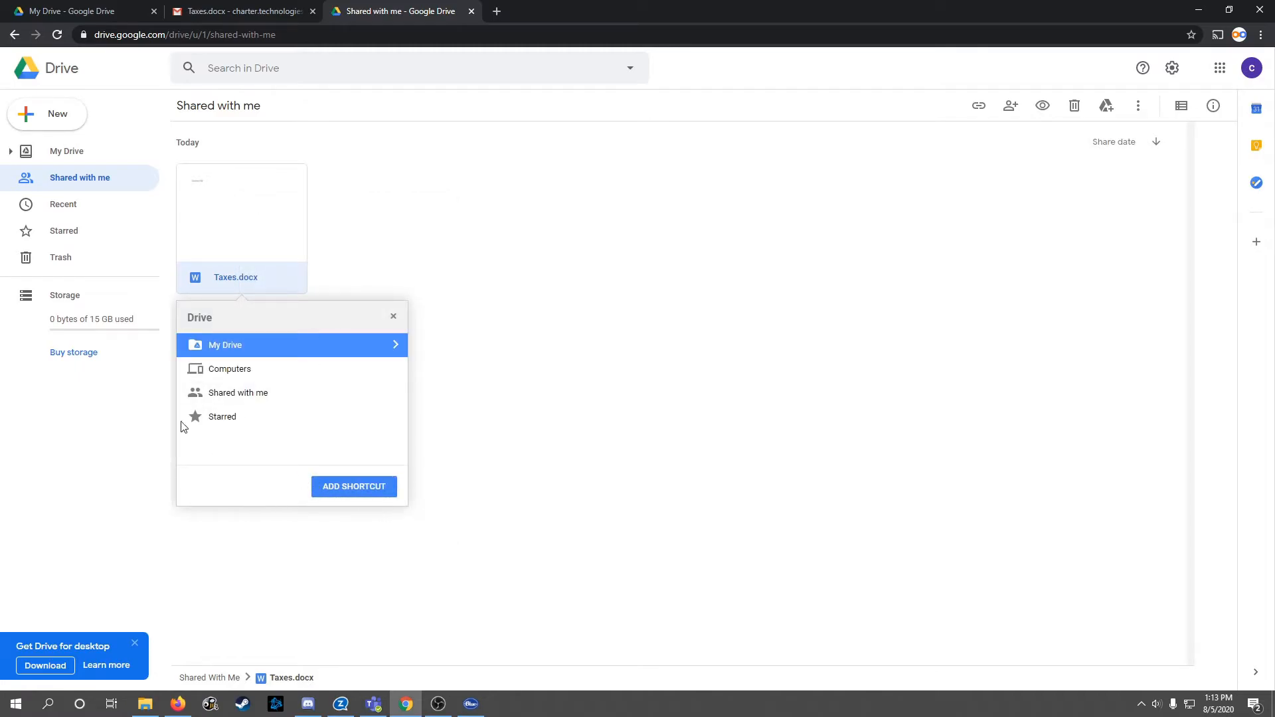
{"action": "left_click", "coordinate": [347, 488]}
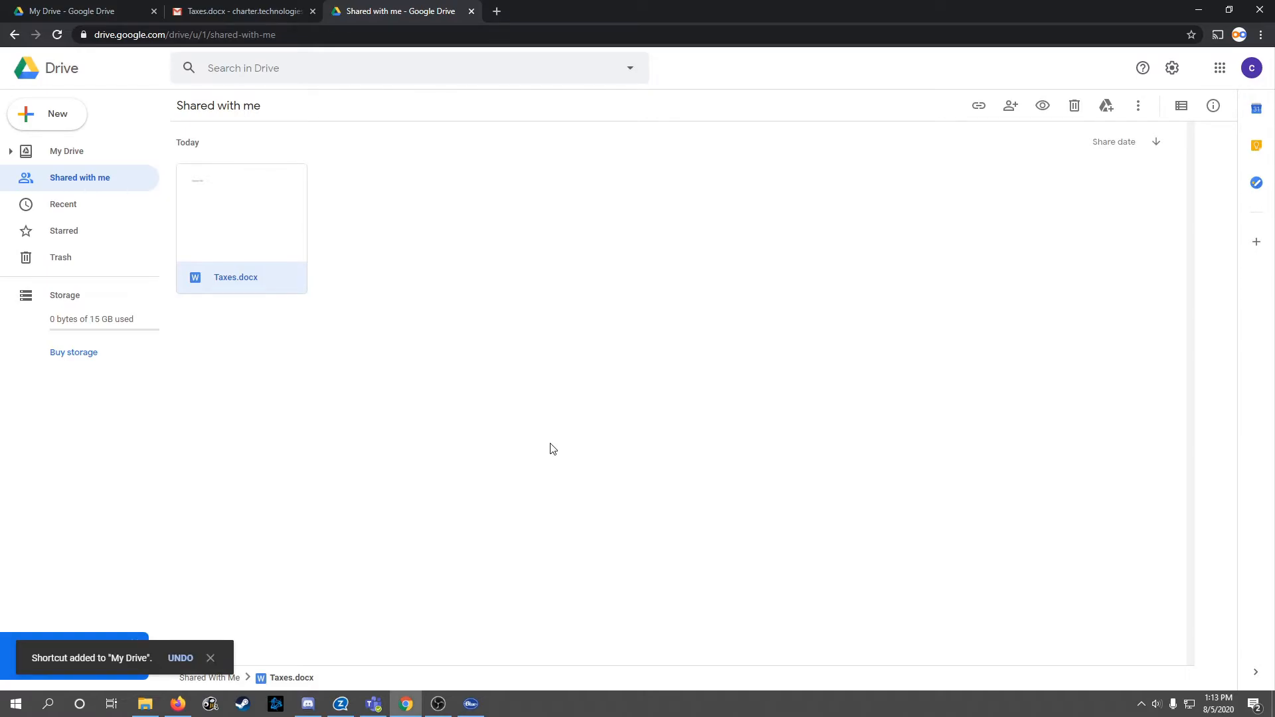
{"action": "left_click", "coordinate": [63, 151]}
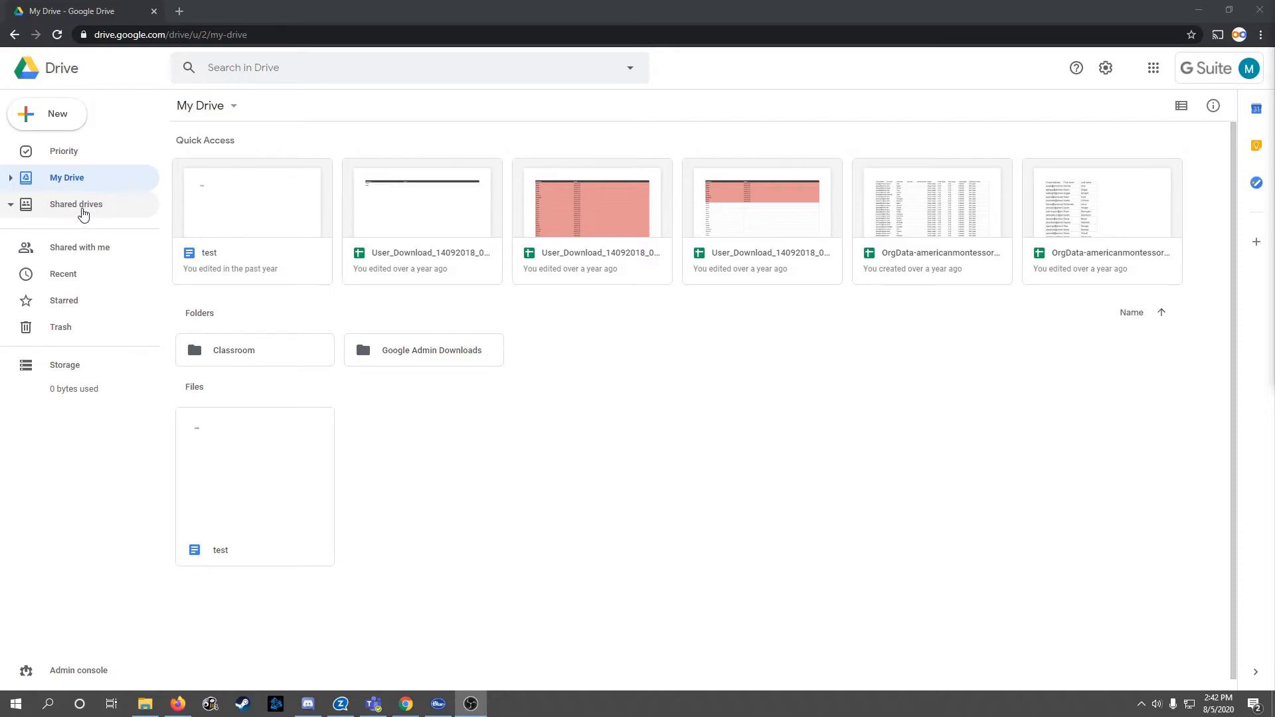
Step: Create a new shared drive named 'Our team' from the Shared drives page
{"action": "left_click", "coordinate": [81, 211]}
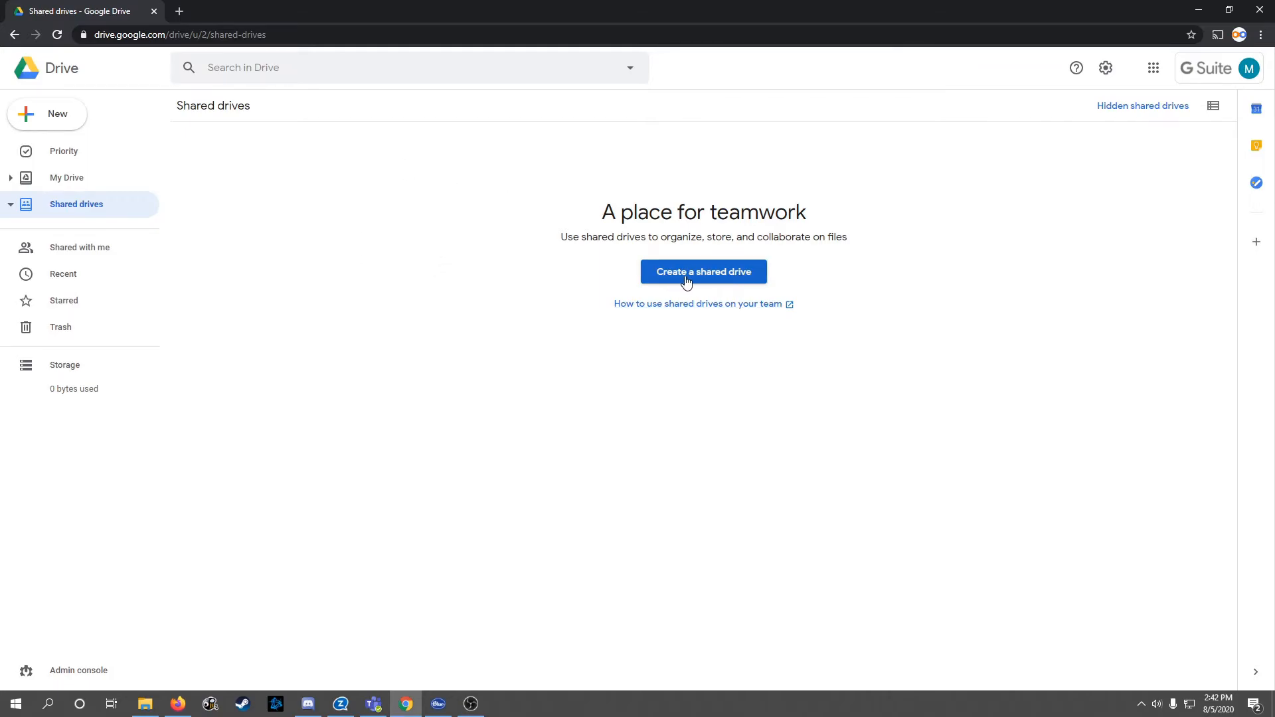
{"action": "right_click", "coordinate": [393, 263]}
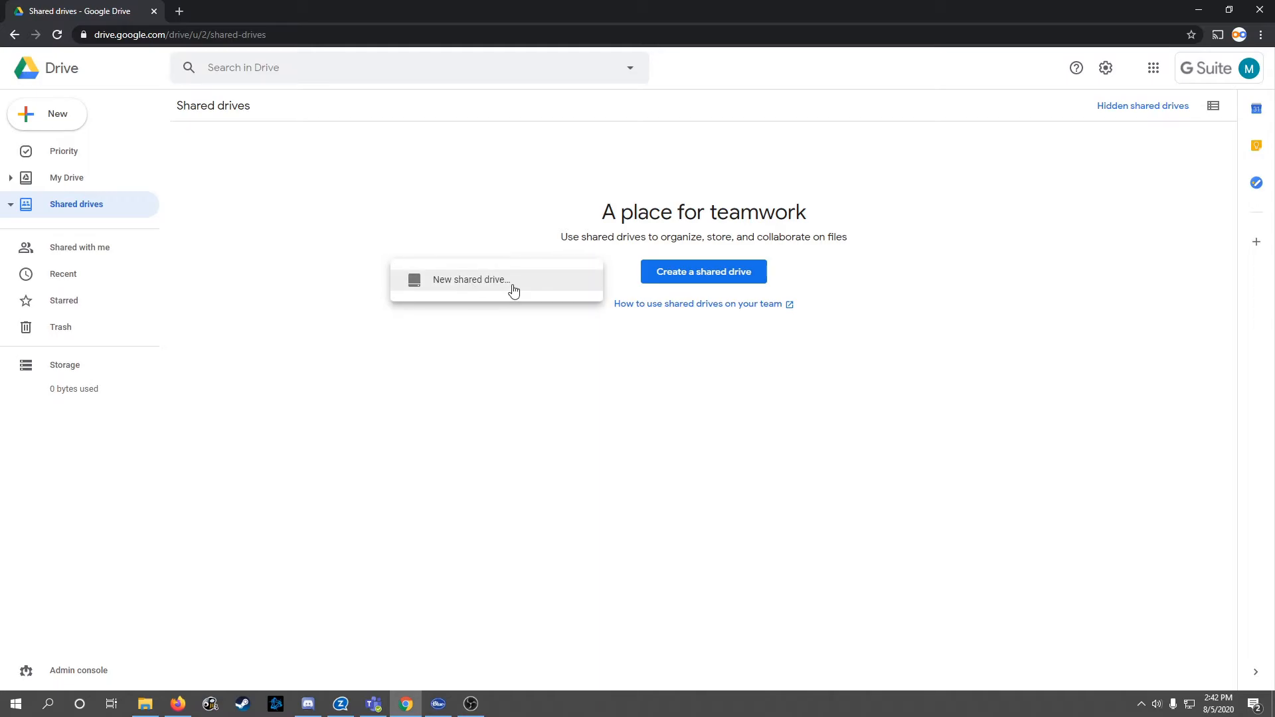
{"action": "right_click", "coordinate": [83, 211]}
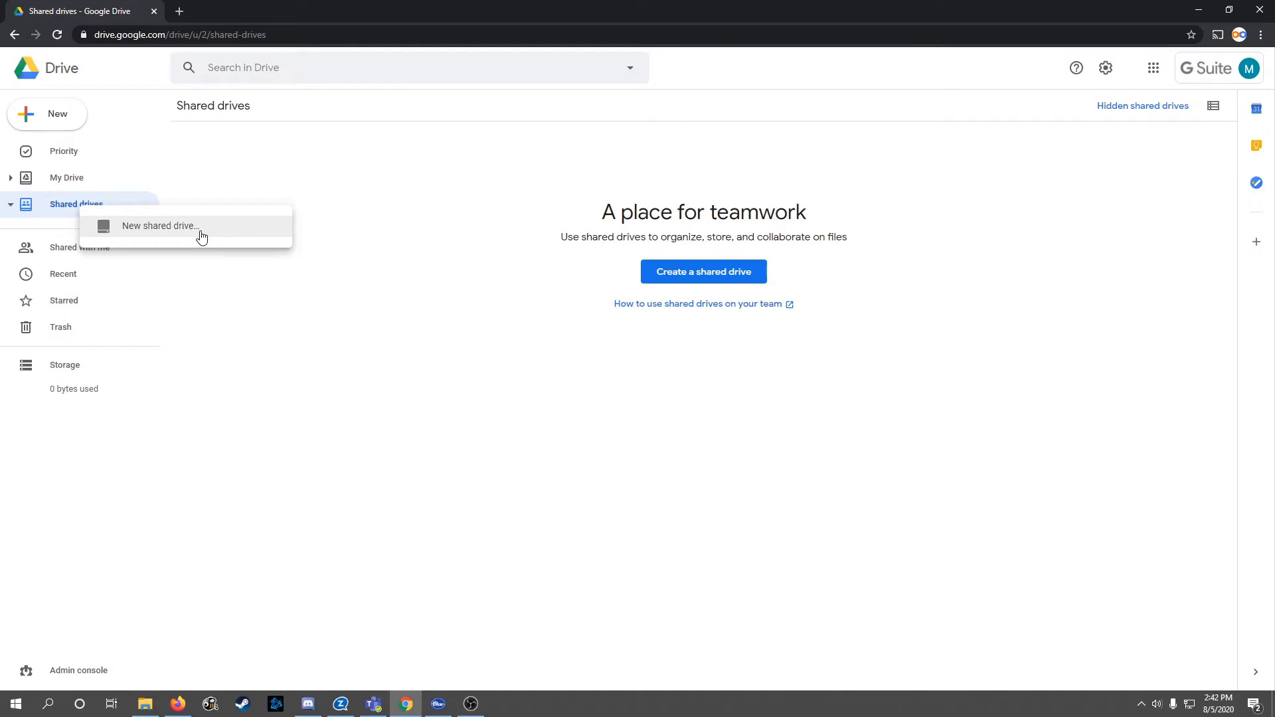
{"action": "left_click", "coordinate": [161, 225]}
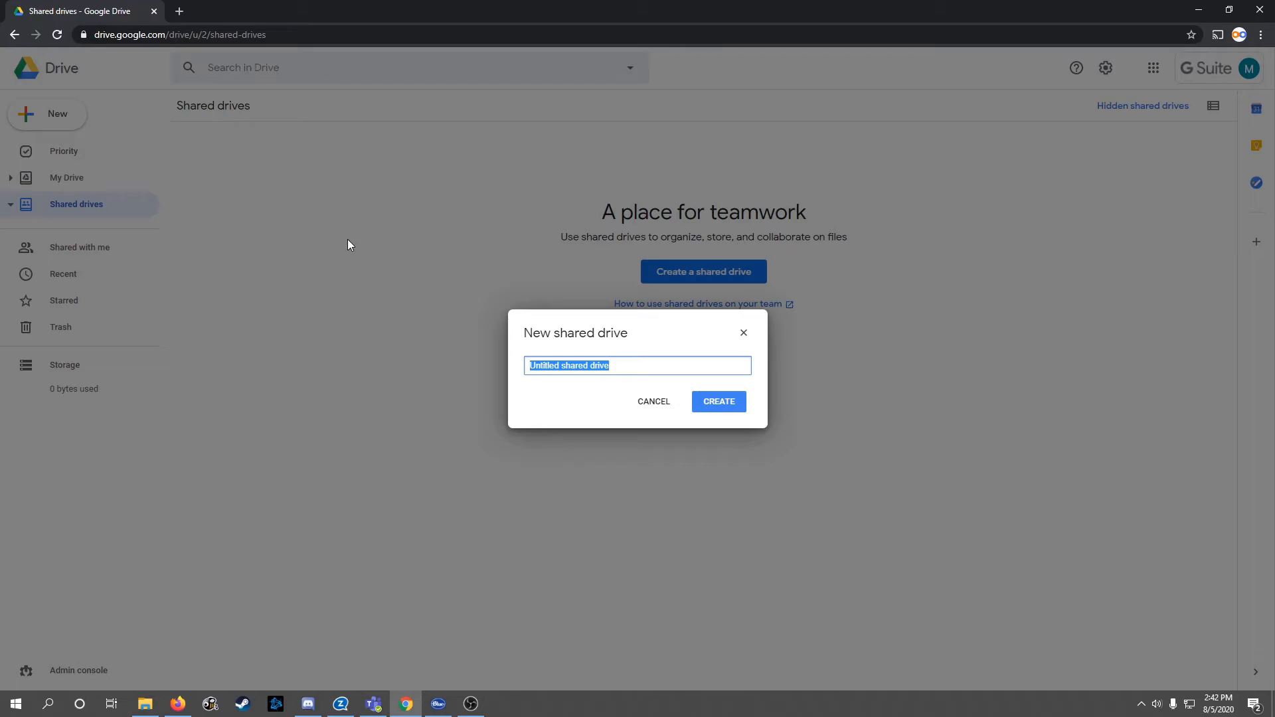
{"action": "type", "text": "Our team"}
{"action": "left_click", "coordinate": [730, 405]}
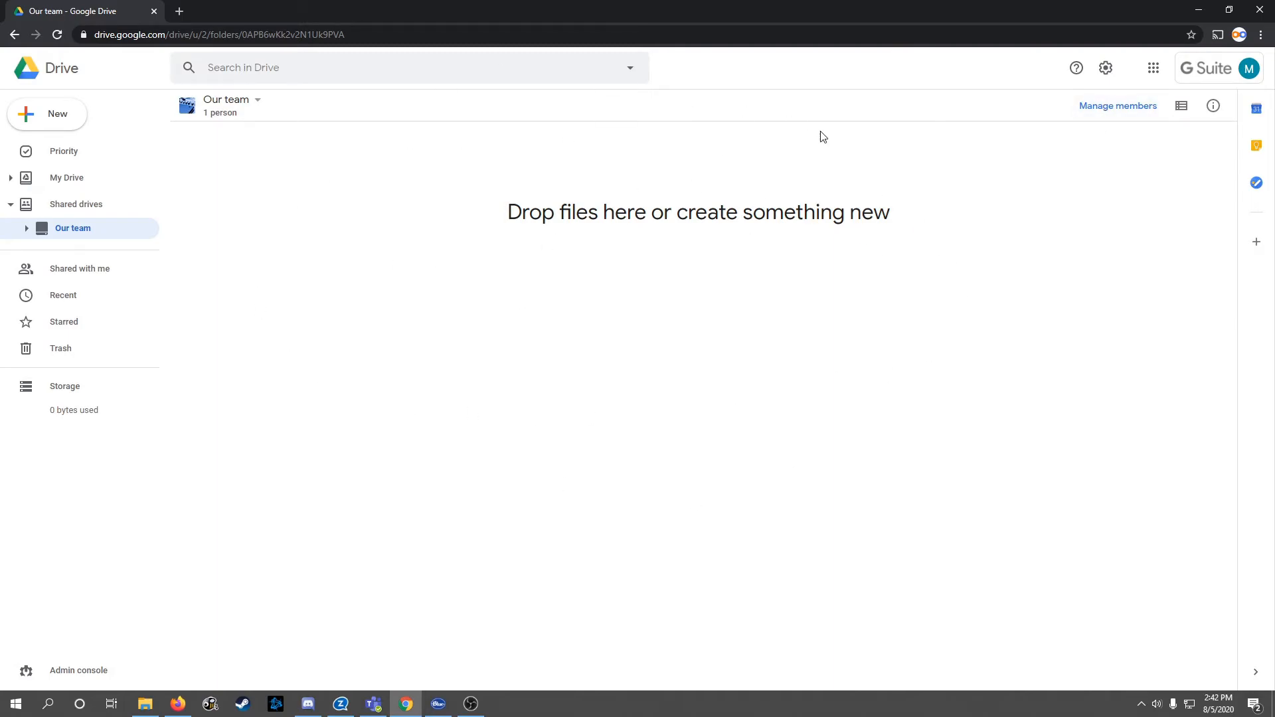
Step: Add a folder named 'new folder' to the Our team drive and open it
{"action": "right_click", "coordinate": [396, 213]}
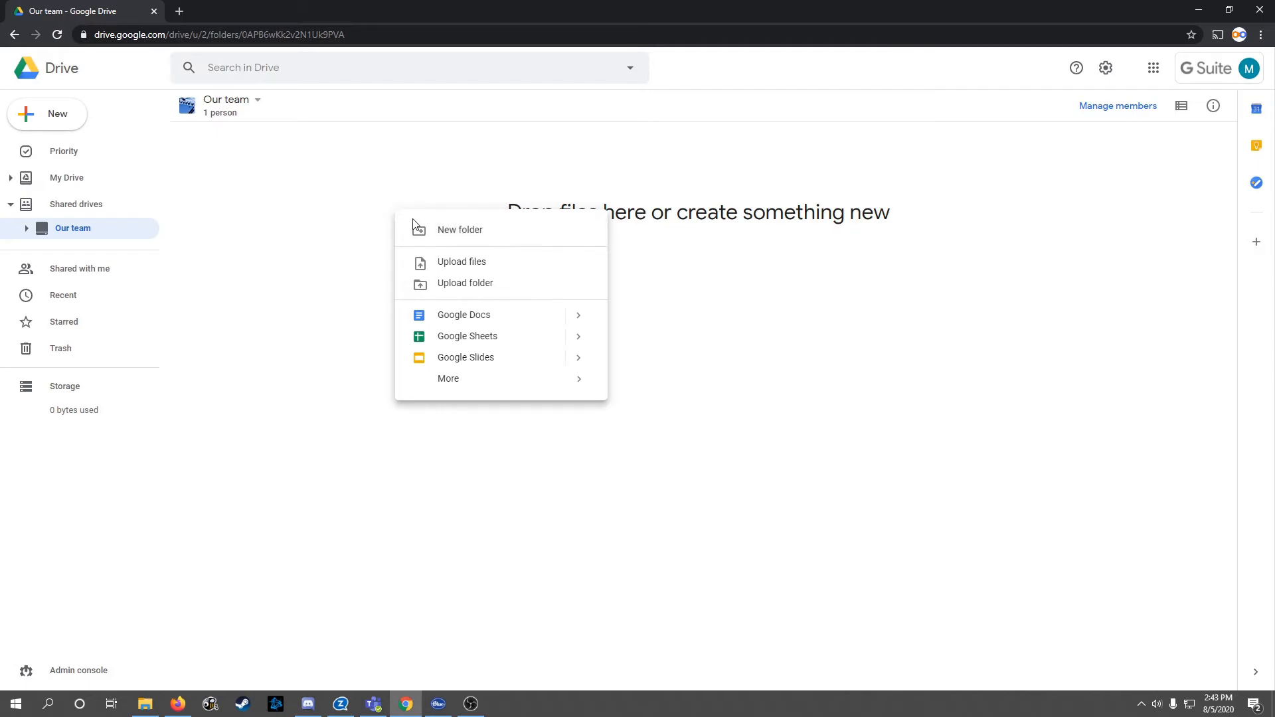
{"action": "left_click", "coordinate": [464, 236]}
{"action": "type", "text": "new folder"}
{"action": "left_click", "coordinate": [737, 405]}
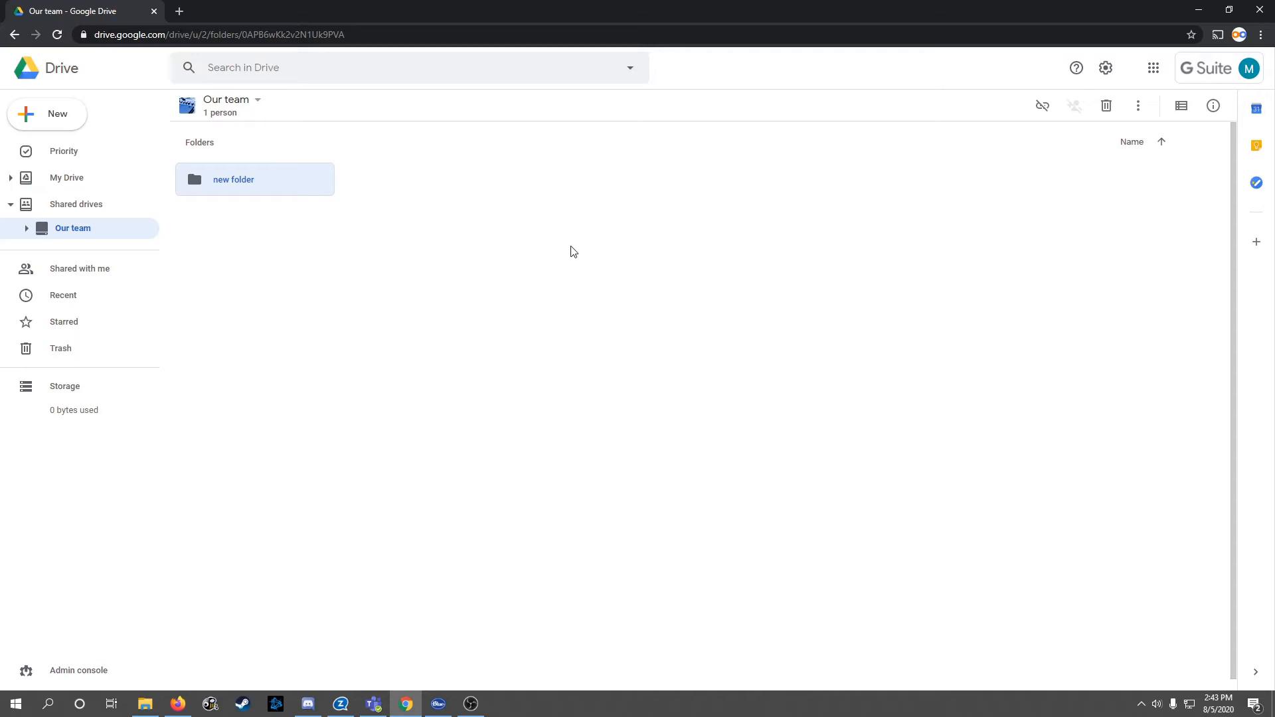
{"action": "double_click", "coordinate": [240, 185]}
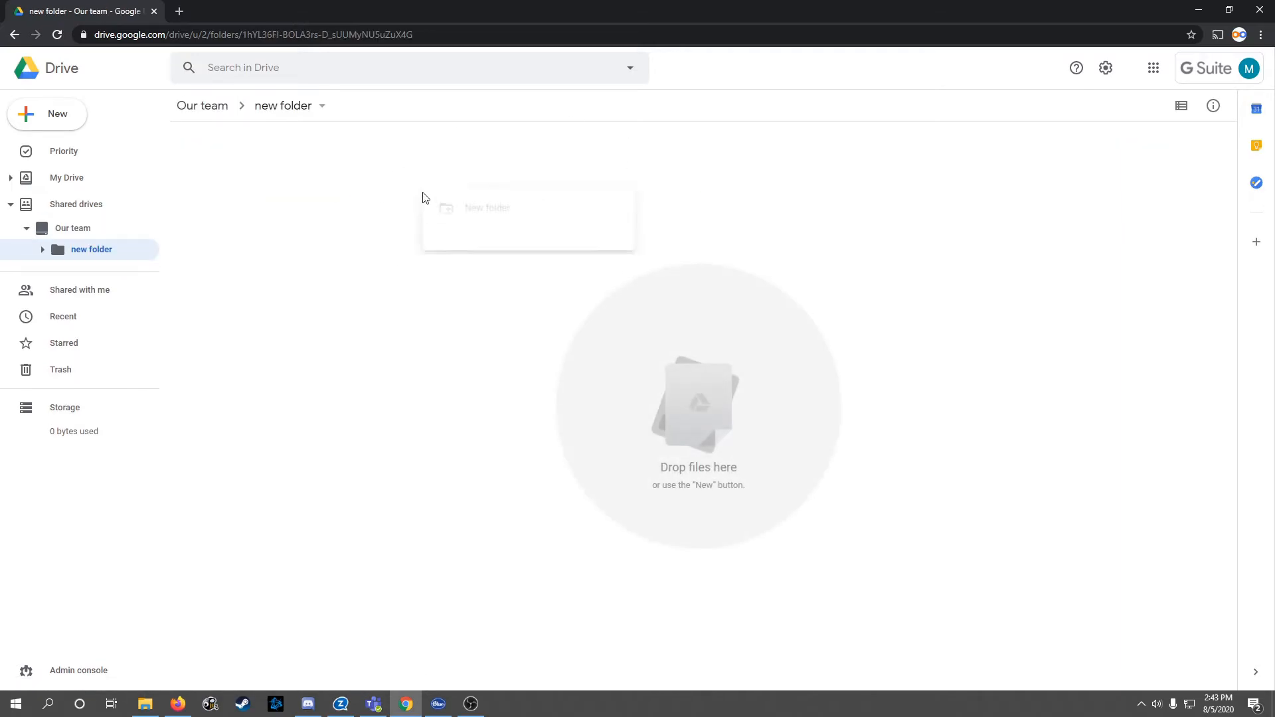
Step: Upload the ten .docx files from Drive Upload Files into new folder, then return to Our team
{"action": "right_click", "coordinate": [423, 194]}
{"action": "left_click", "coordinate": [482, 251]}
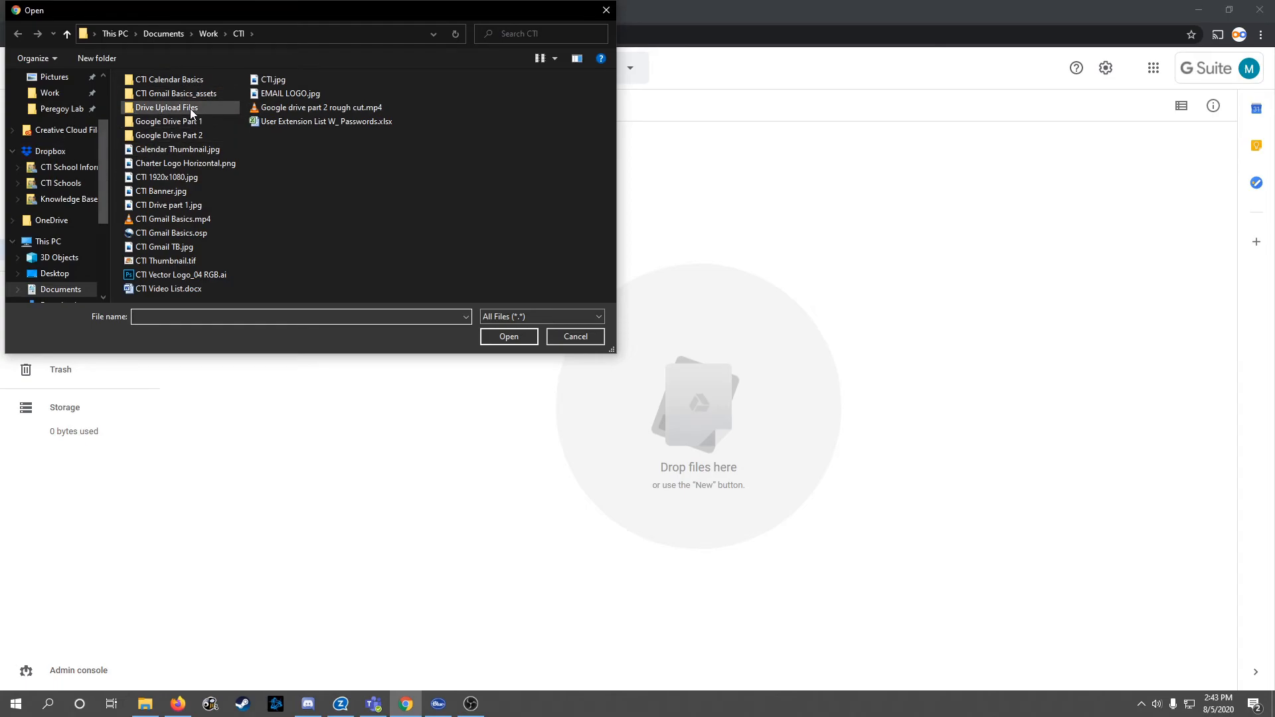
{"action": "double_click", "coordinate": [168, 107]}
{"action": "left_click_drag", "start_coordinate": [174, 279], "coordinate": [178, 97]}
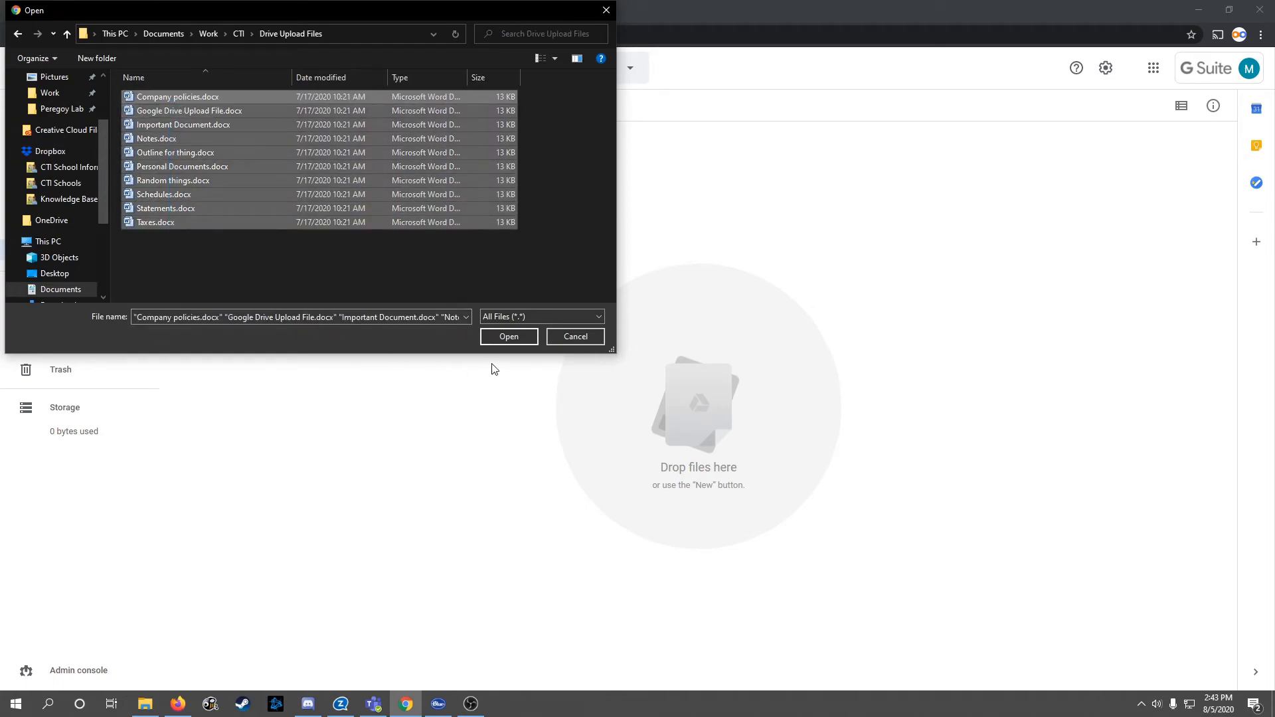
{"action": "left_click", "coordinate": [505, 341]}
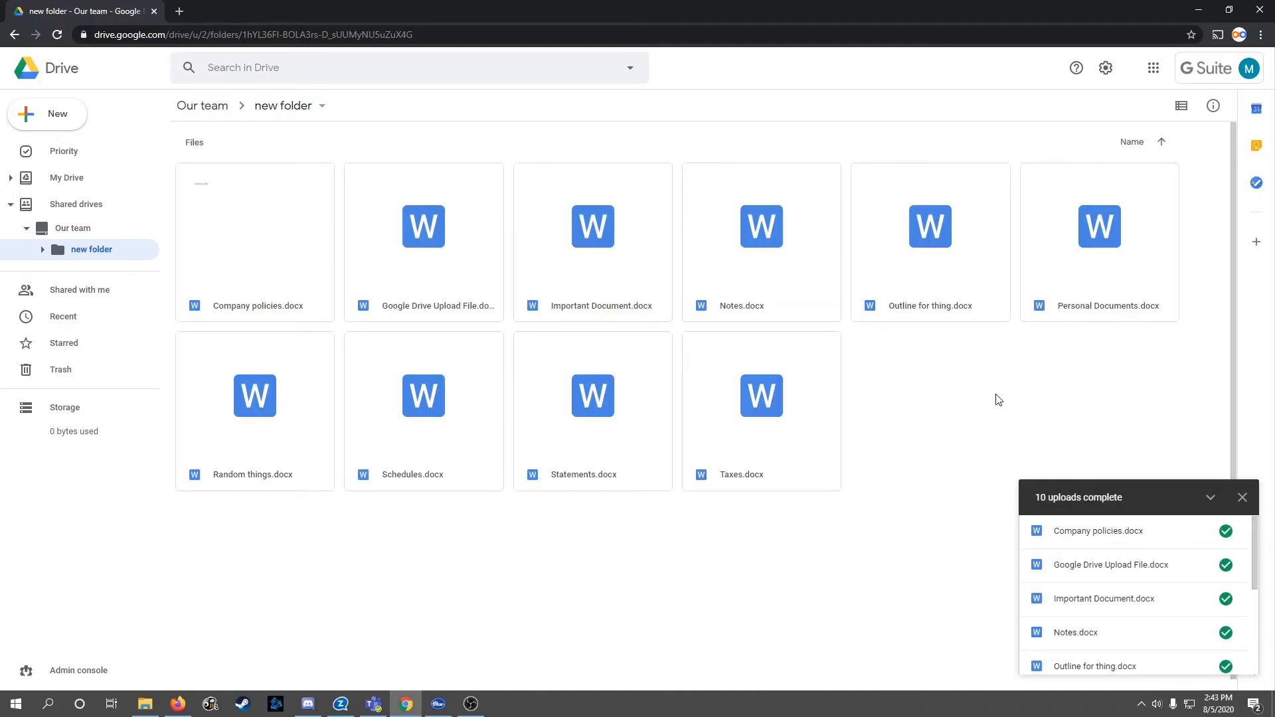
{"action": "left_click", "coordinate": [1243, 497]}
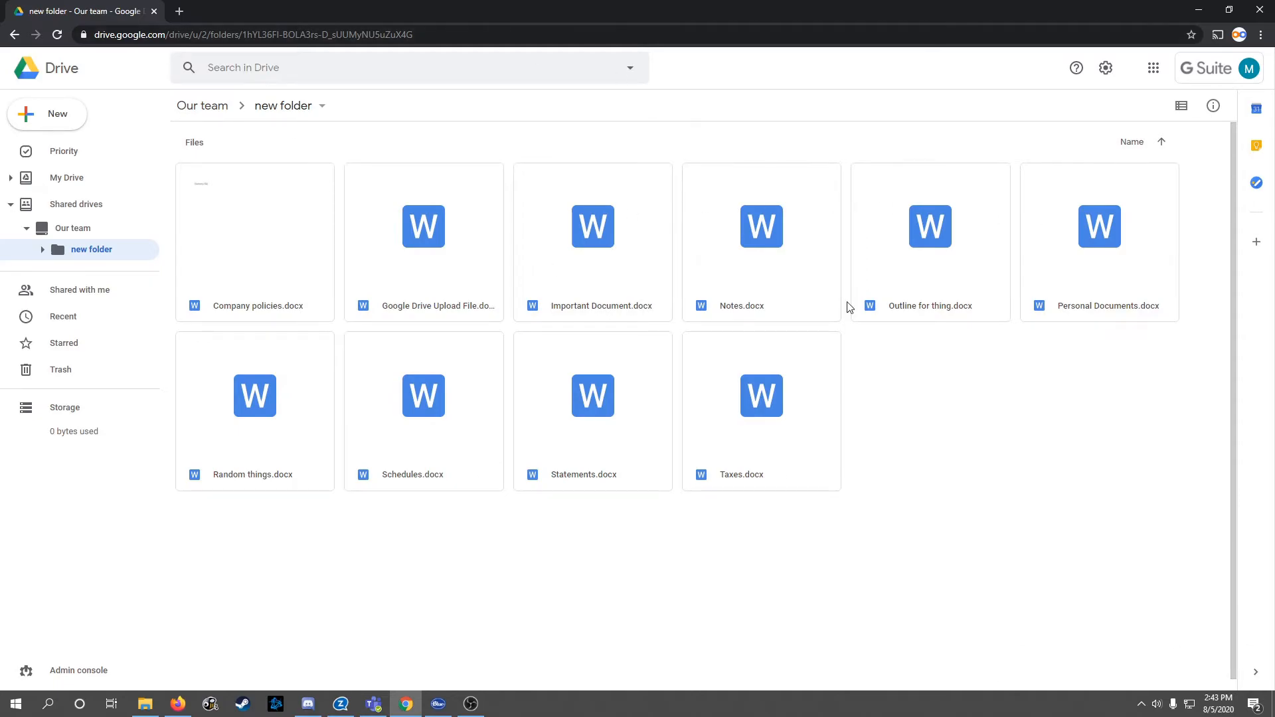
{"action": "left_click", "coordinate": [67, 234]}
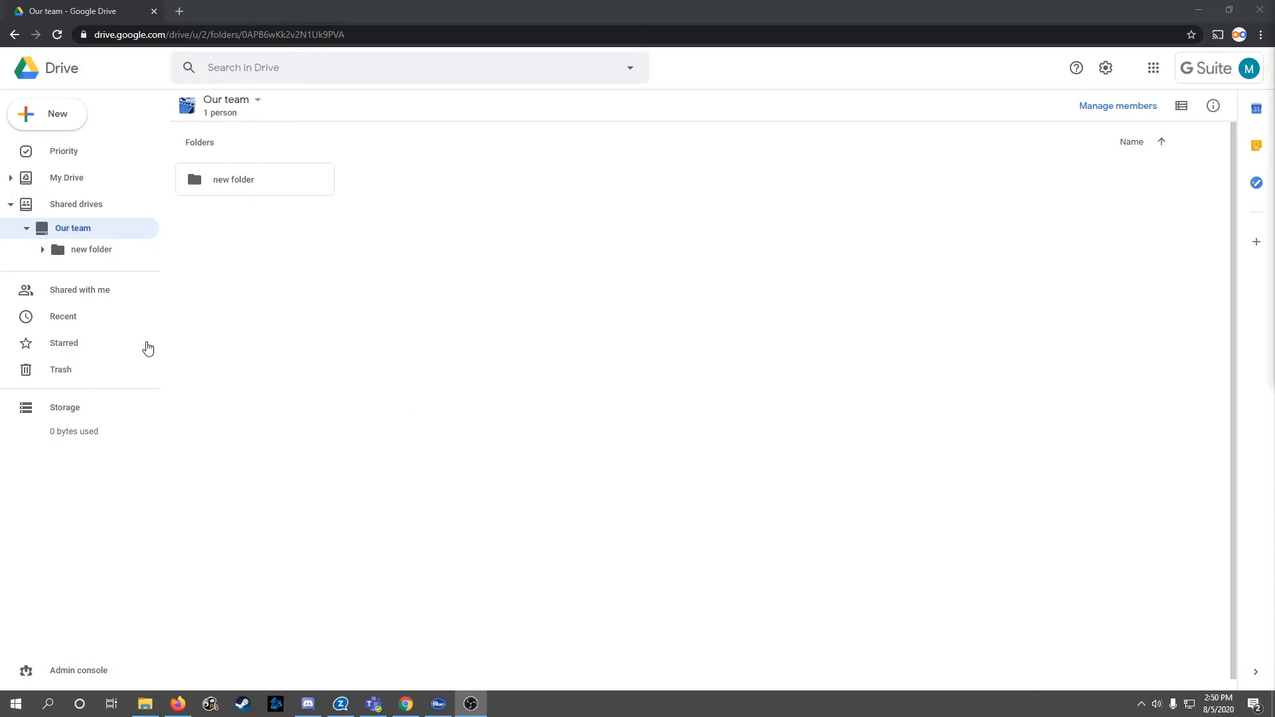
{"action": "right_click", "coordinate": [70, 229]}
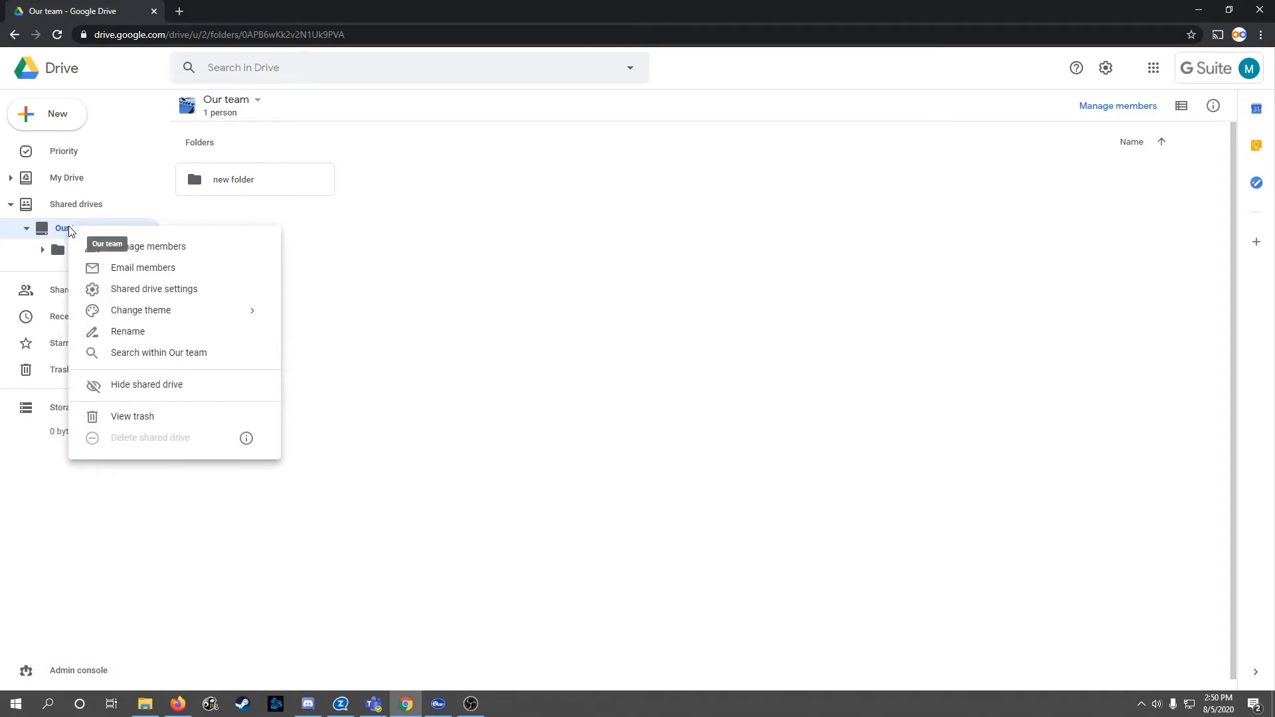
{"action": "left_click", "coordinate": [171, 250]}
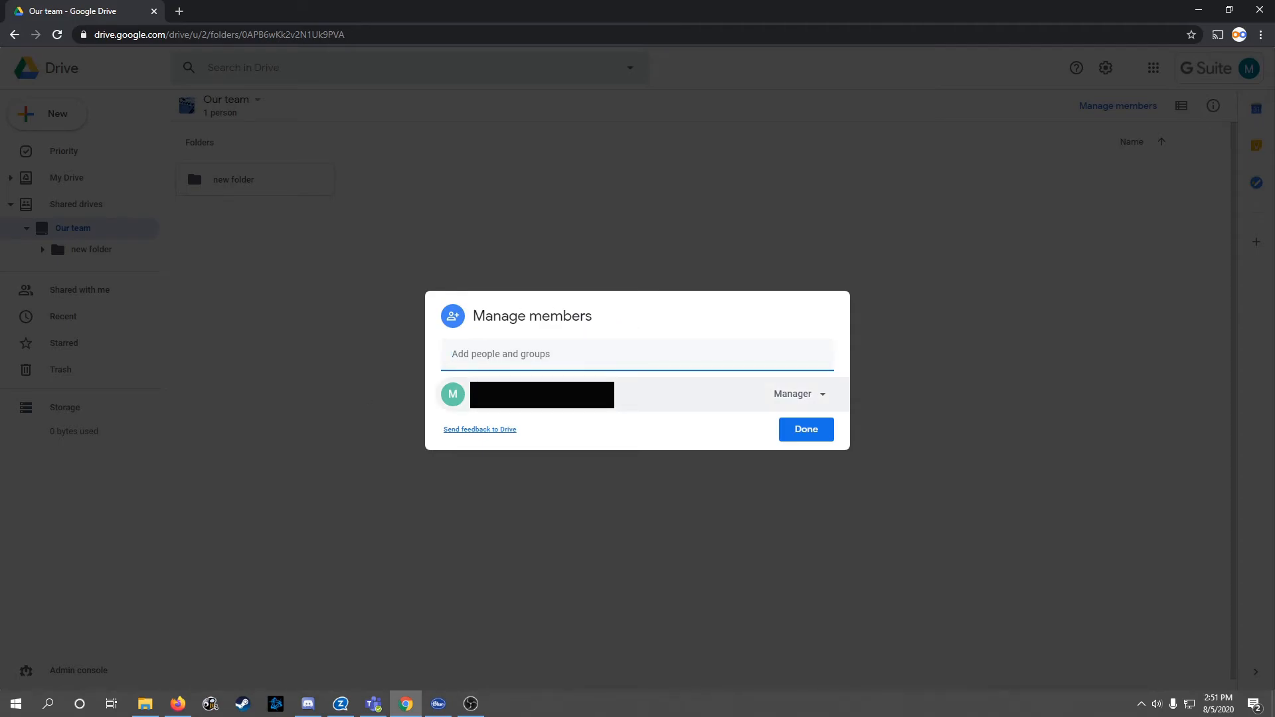
{"action": "left_click", "coordinate": [823, 402]}
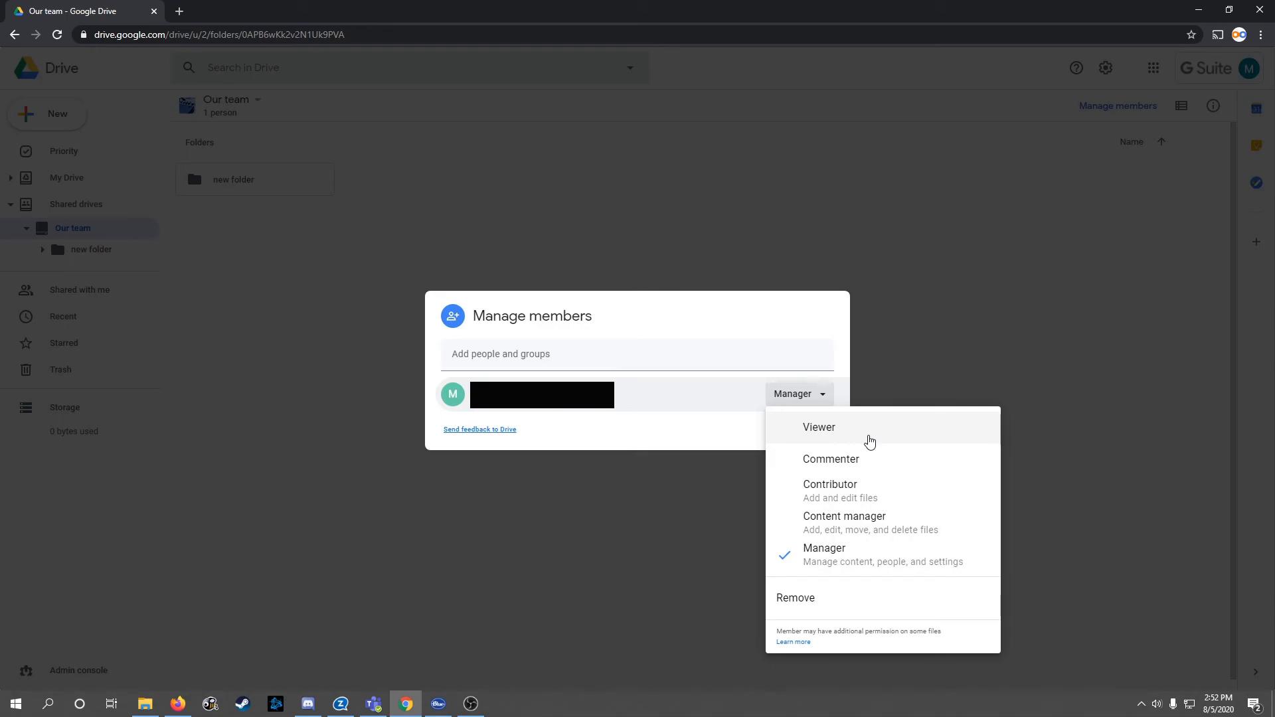
{"action": "left_click", "coordinate": [650, 432]}
{"action": "left_click", "coordinate": [824, 399]}
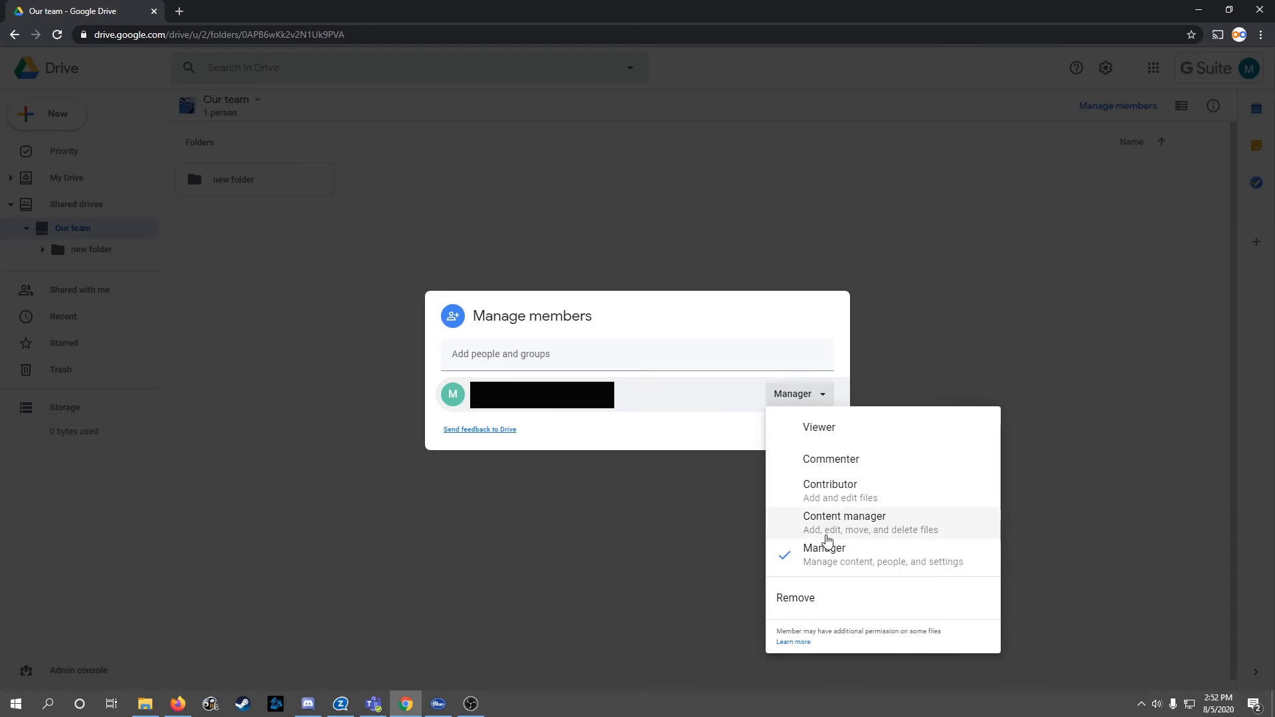
{"action": "left_click", "coordinate": [697, 307]}
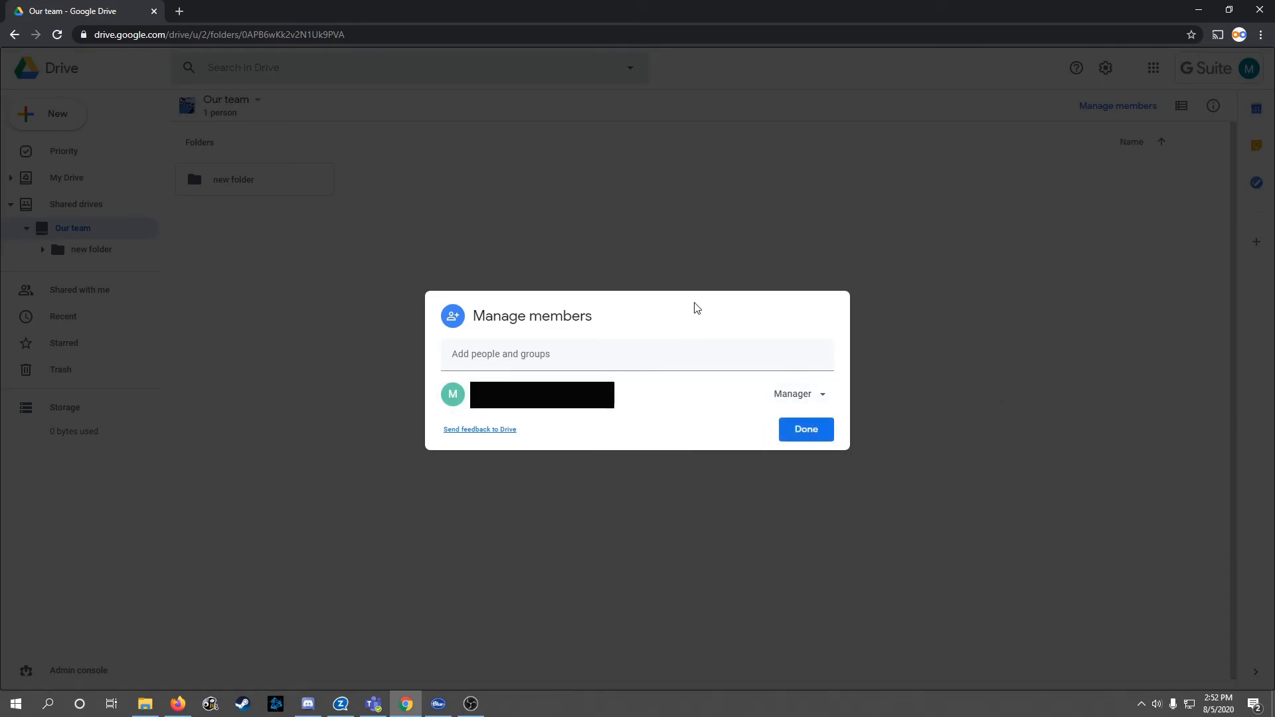
{"action": "left_click", "coordinate": [805, 436]}
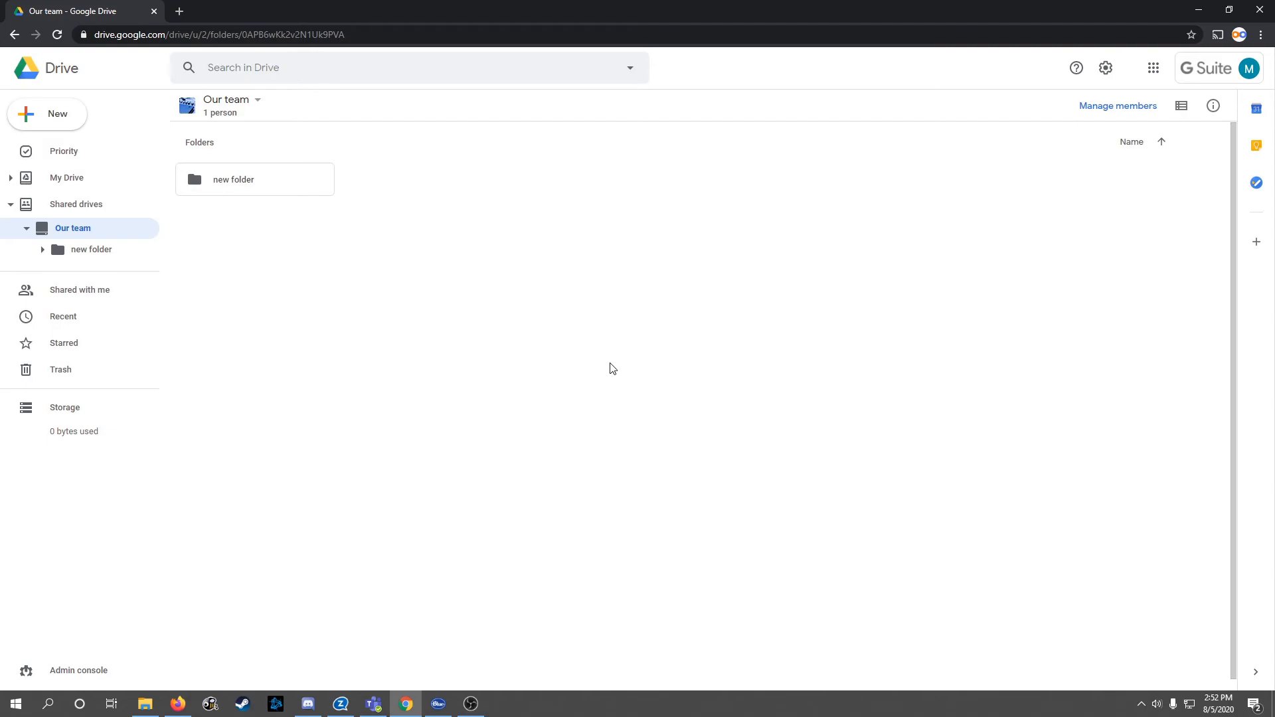
Step: Open the Our team shared drive settings and review outside-organization and non-member sharing without changing them
{"action": "right_click", "coordinate": [75, 230]}
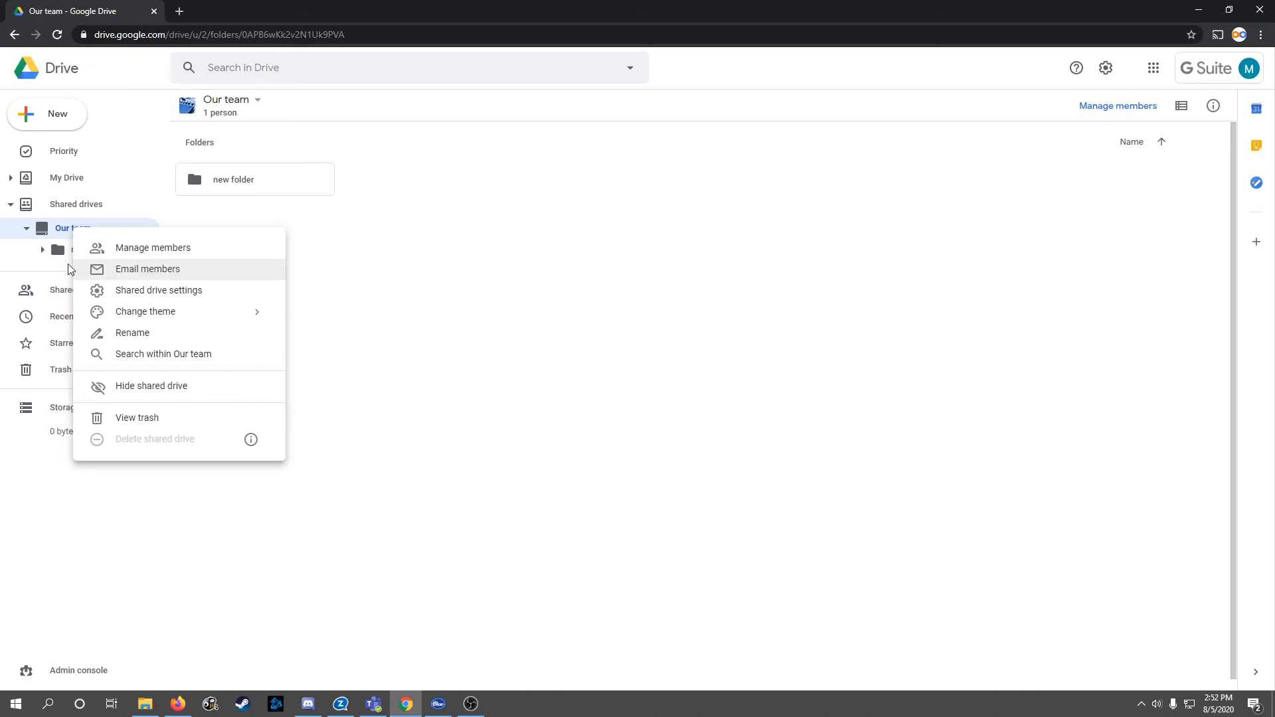
{"action": "left_click", "coordinate": [153, 291]}
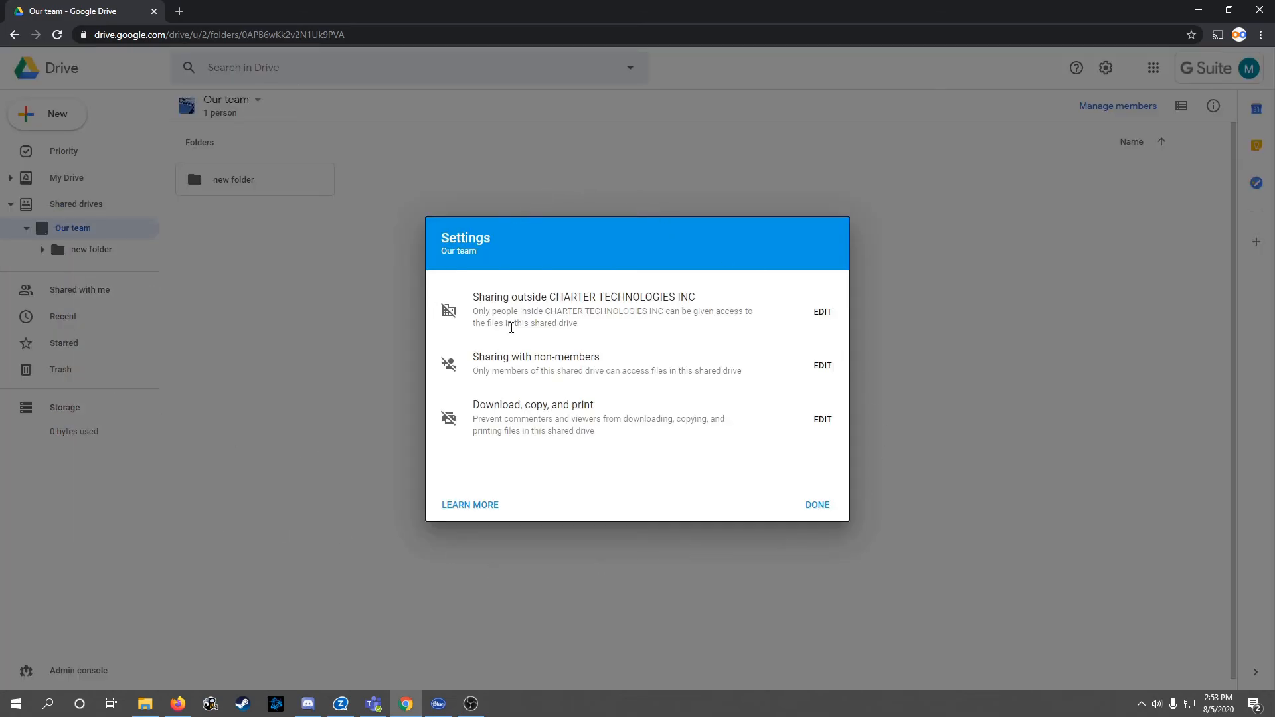
{"action": "left_click_drag", "start_coordinate": [474, 312], "coordinate": [700, 325]}
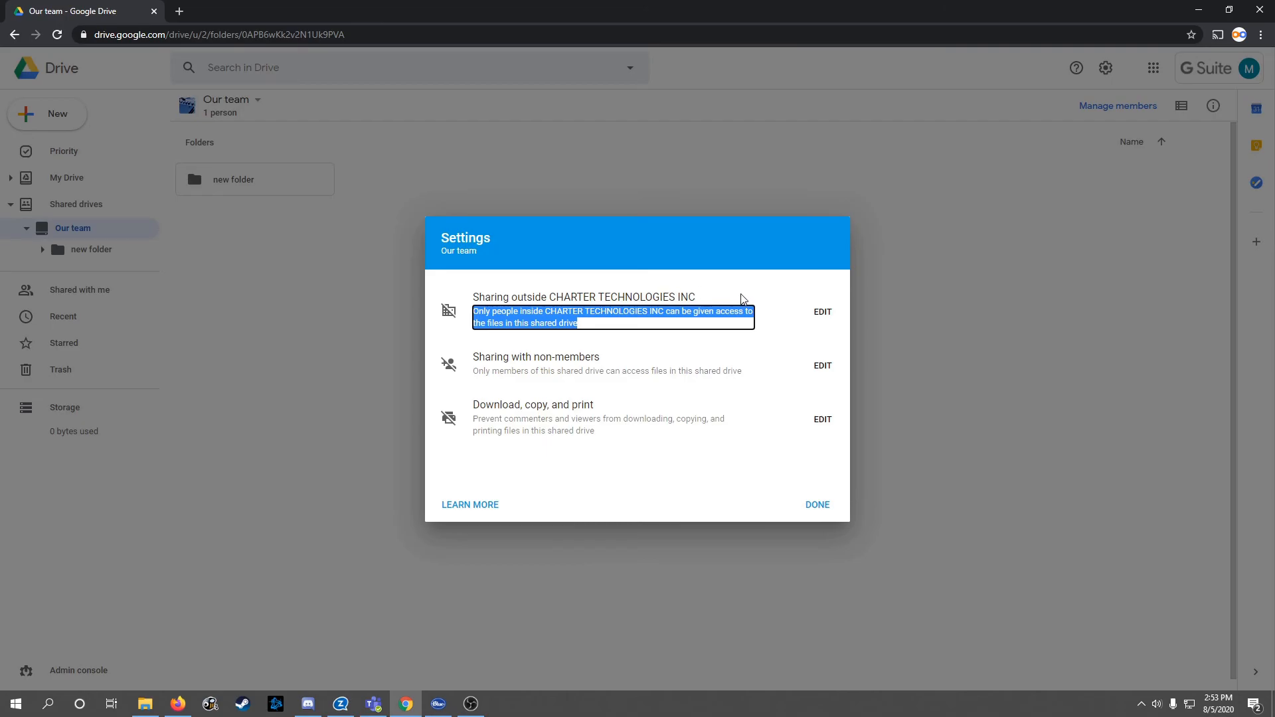
{"action": "left_click", "coordinate": [823, 312]}
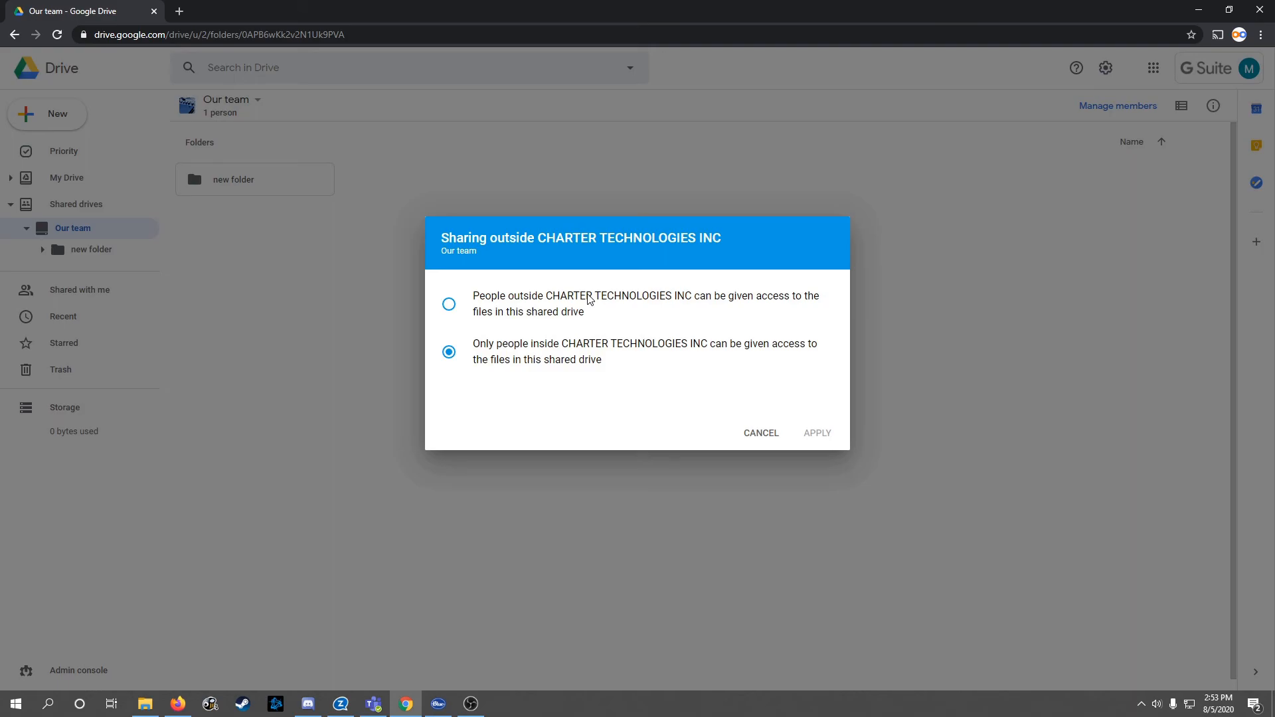
{"action": "left_click", "coordinate": [764, 434]}
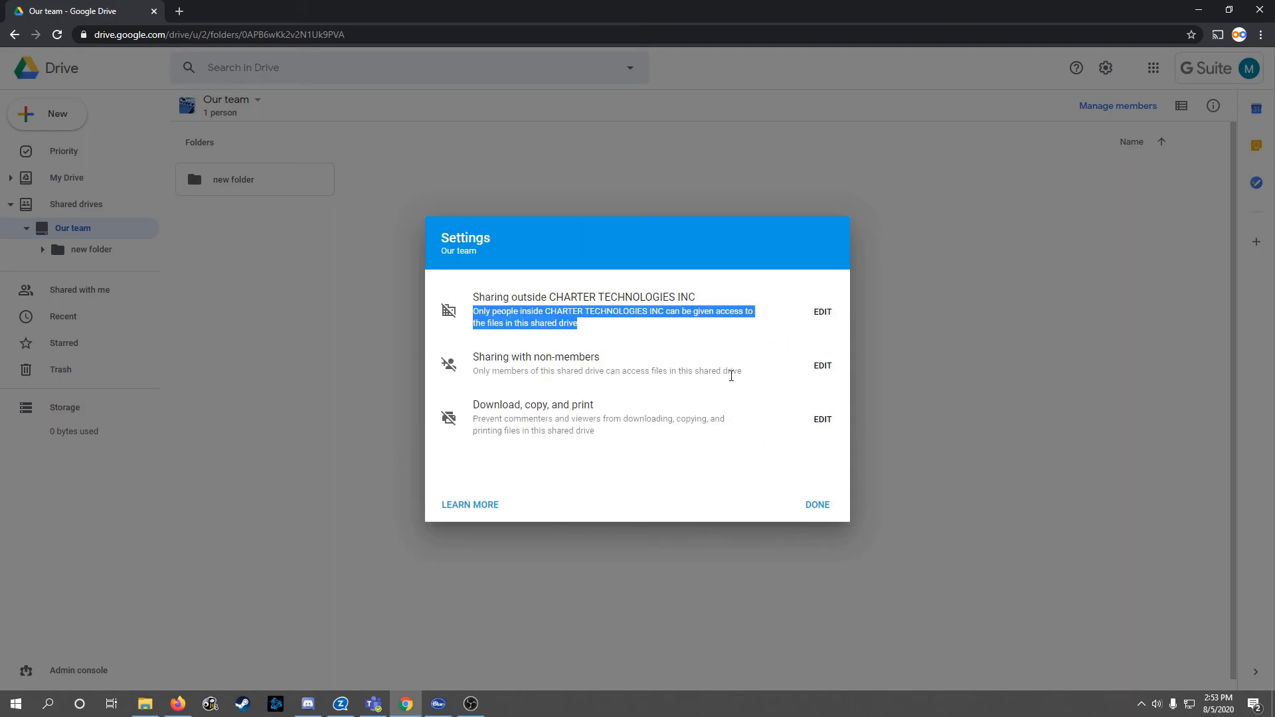
{"action": "left_click", "coordinate": [823, 365]}
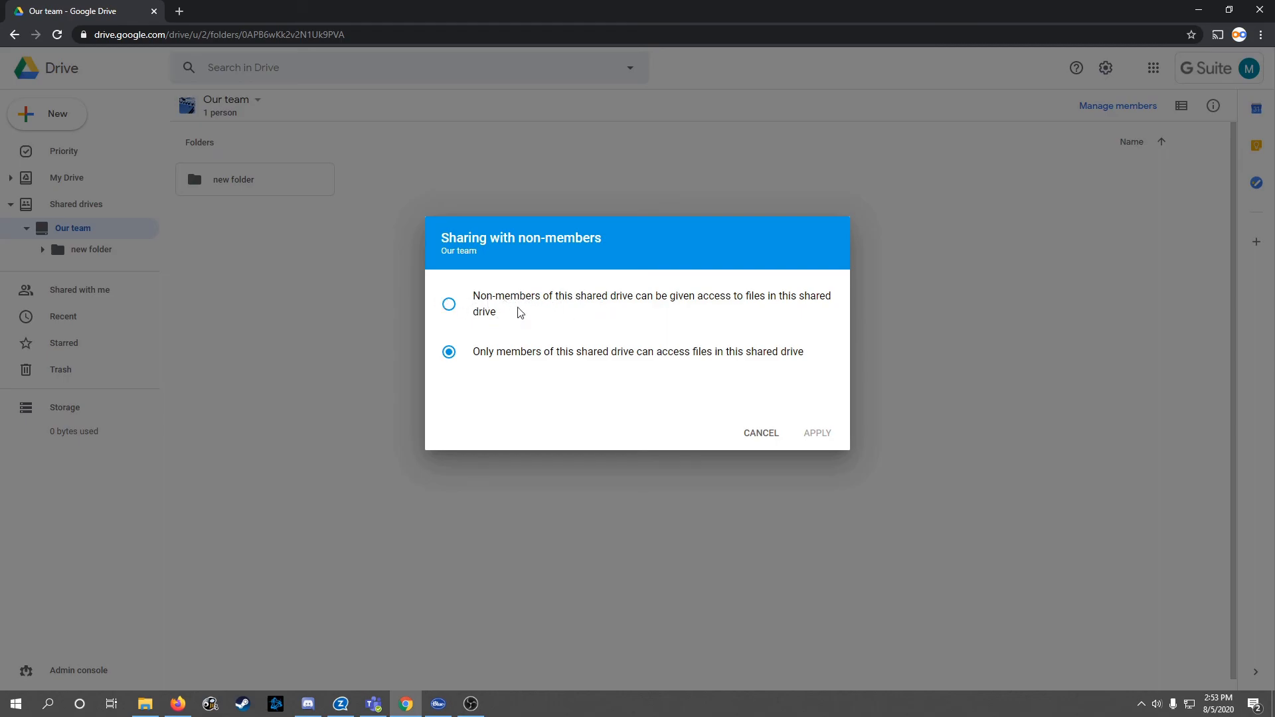
{"action": "left_click", "coordinate": [761, 442]}
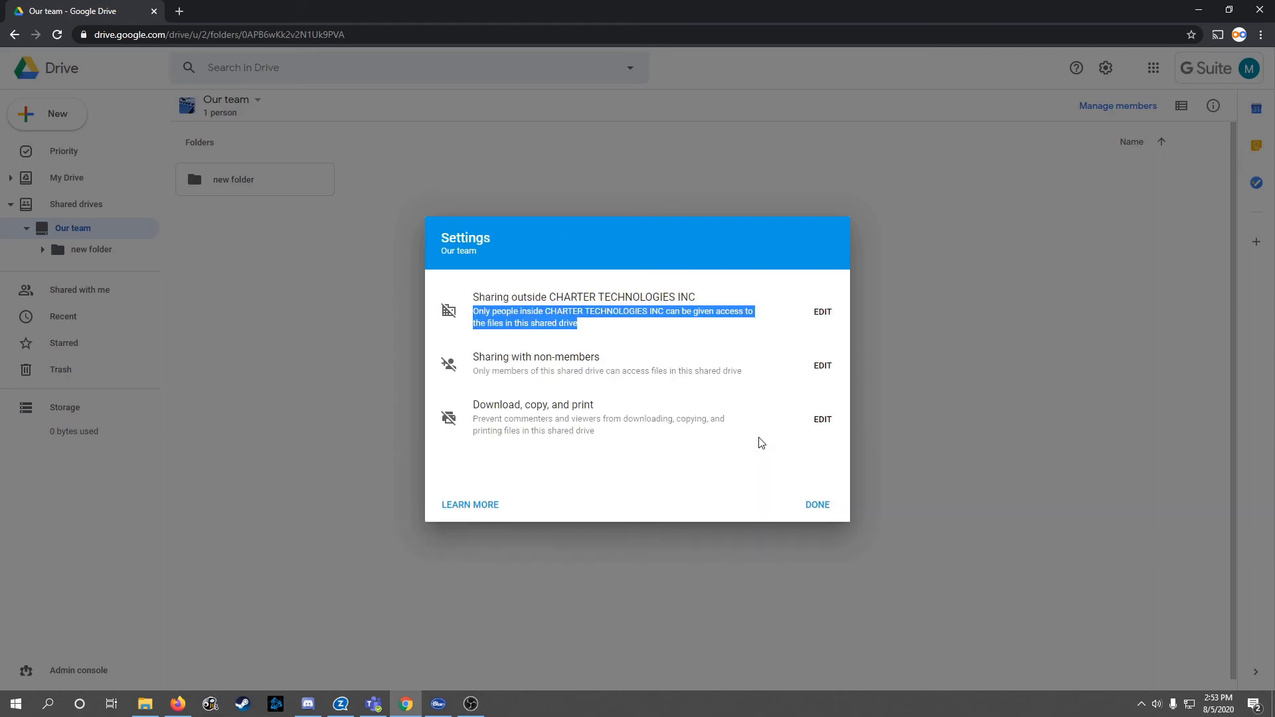
Step: Leave the download, copy and print restriction unchanged, close the settings, and bring up Our team's options
{"action": "left_click", "coordinate": [824, 420]}
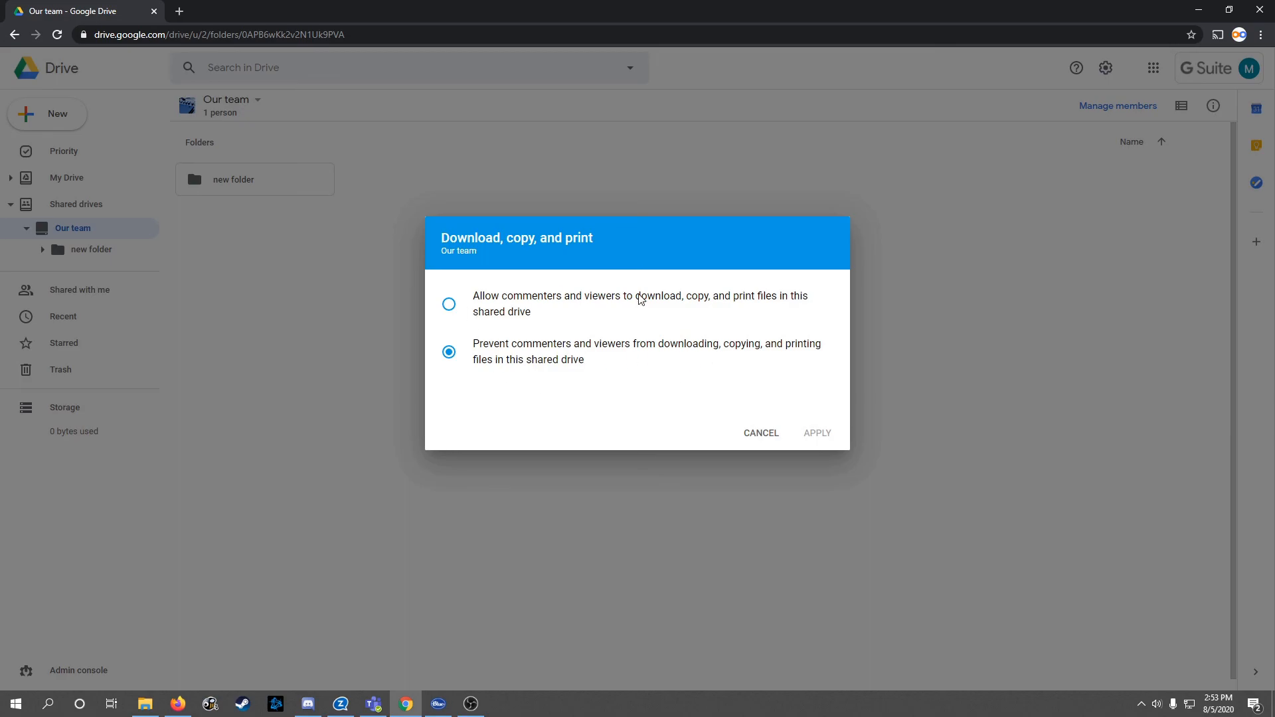
{"action": "left_click", "coordinate": [766, 440]}
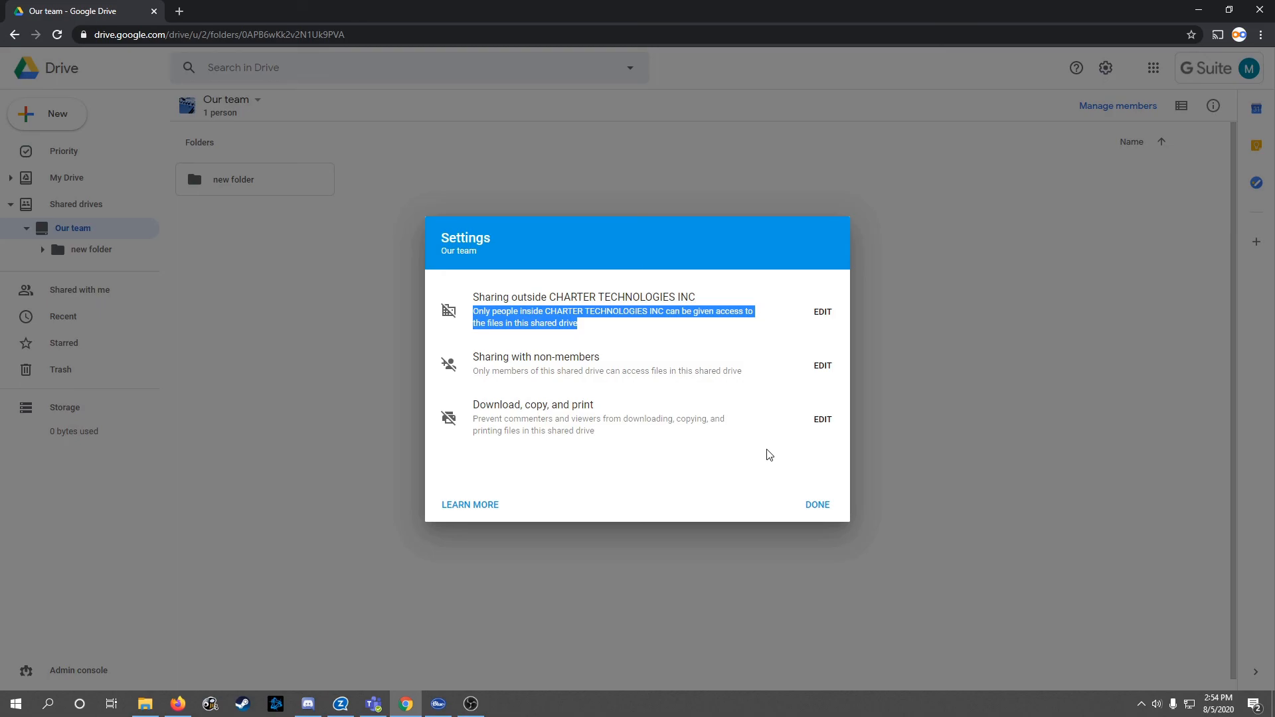
{"action": "left_click", "coordinate": [816, 506]}
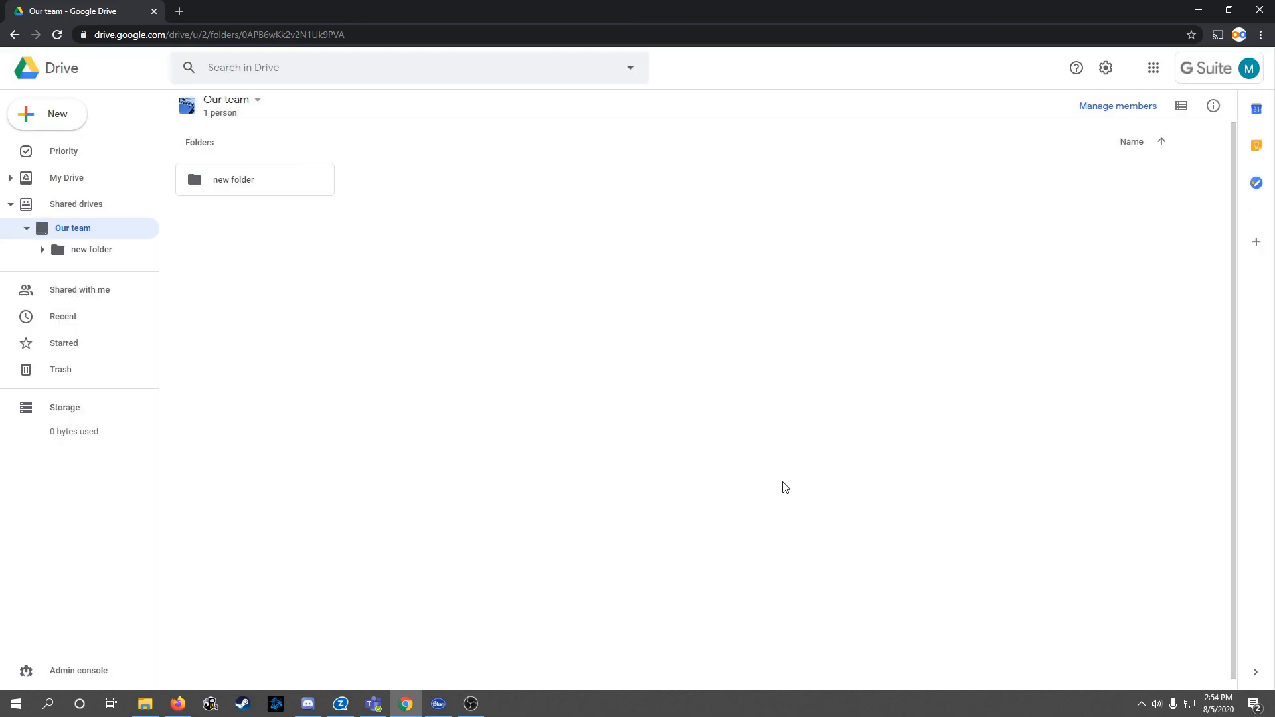
{"action": "right_click", "coordinate": [74, 229]}
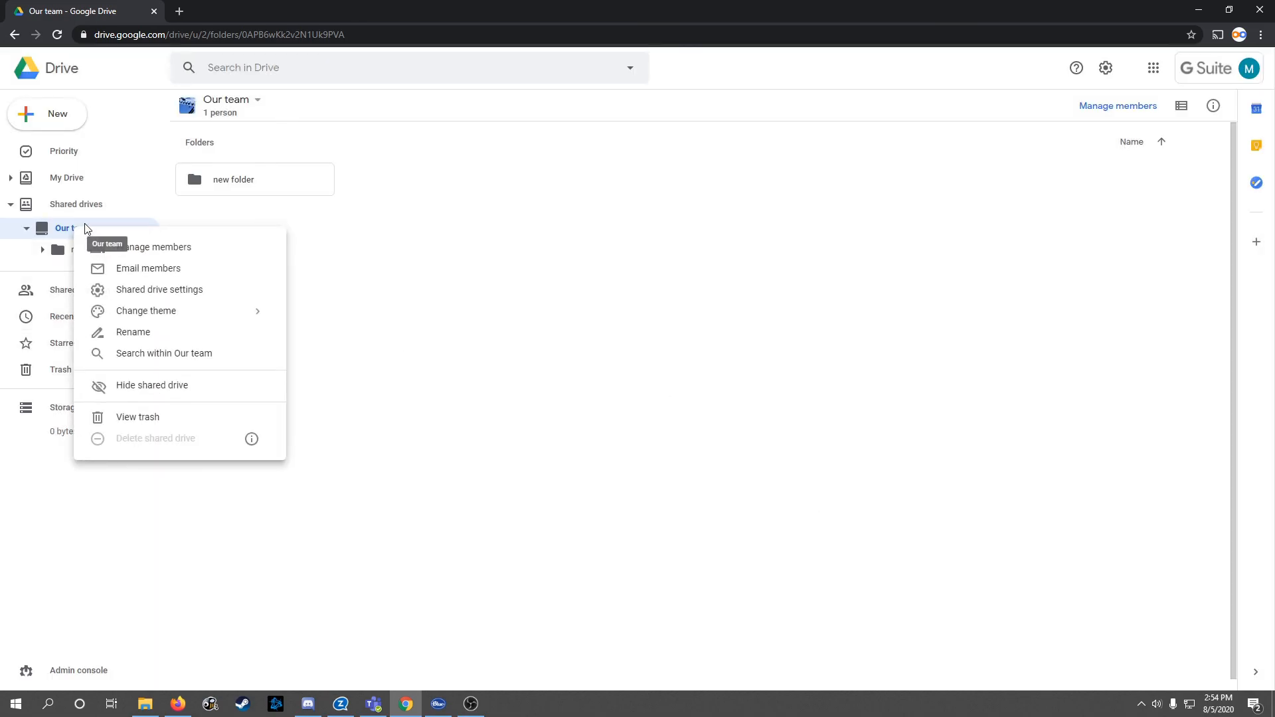